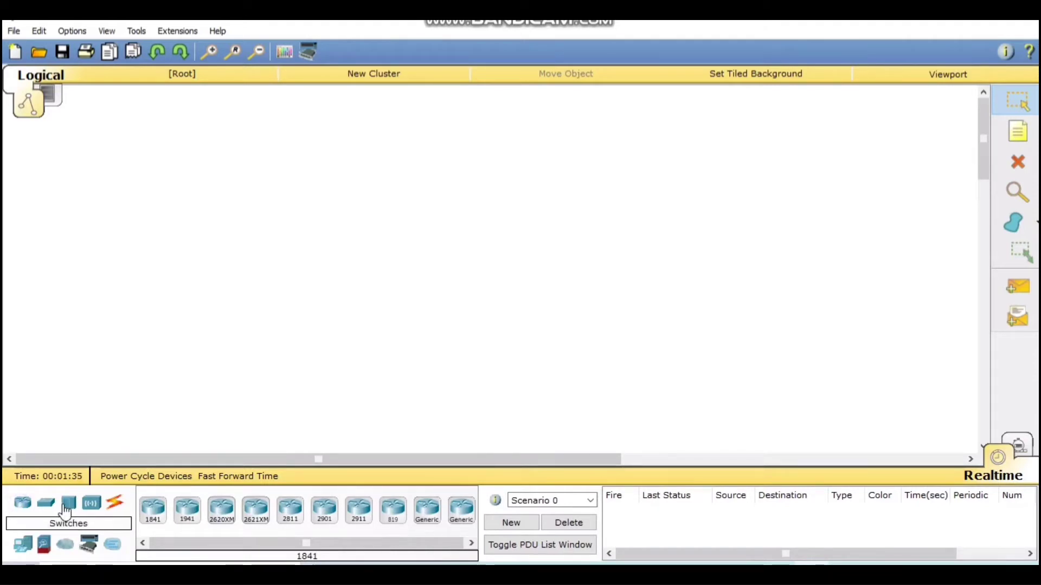
Place a 2950-24 switch near the top of the workspace.
left_click(67, 507)
left_click(22, 504)
left_click(47, 507)
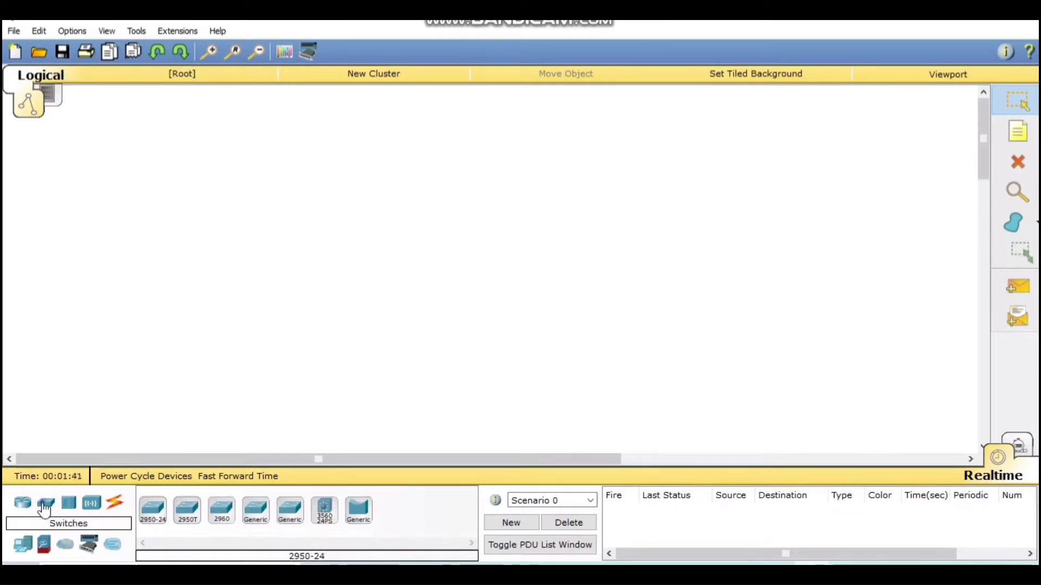
left_click_drag(152, 509, 532, 173)
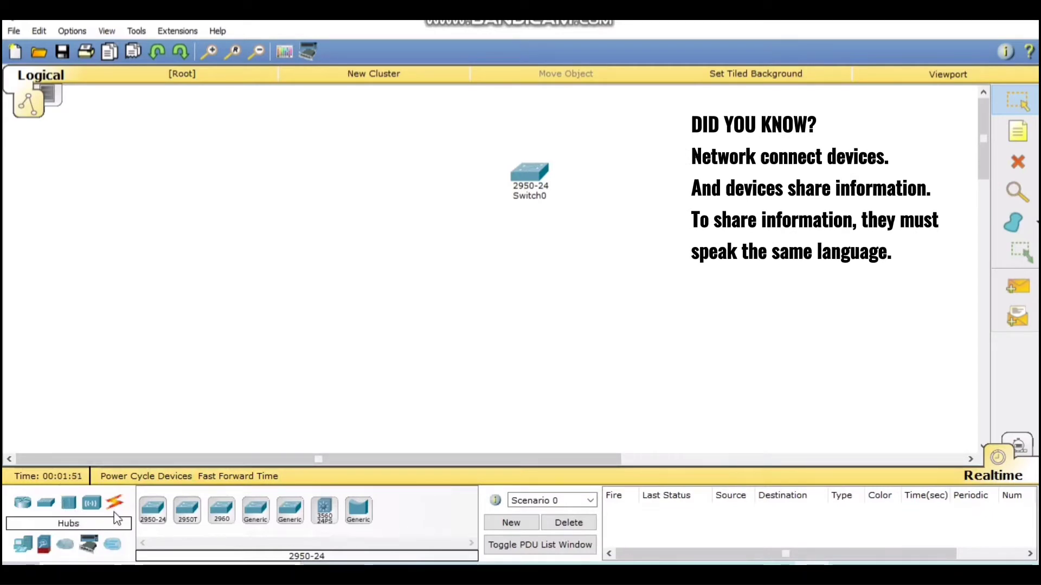
Add two PC-PT computers, PC0 and PC1, below the switch.
left_click(44, 547)
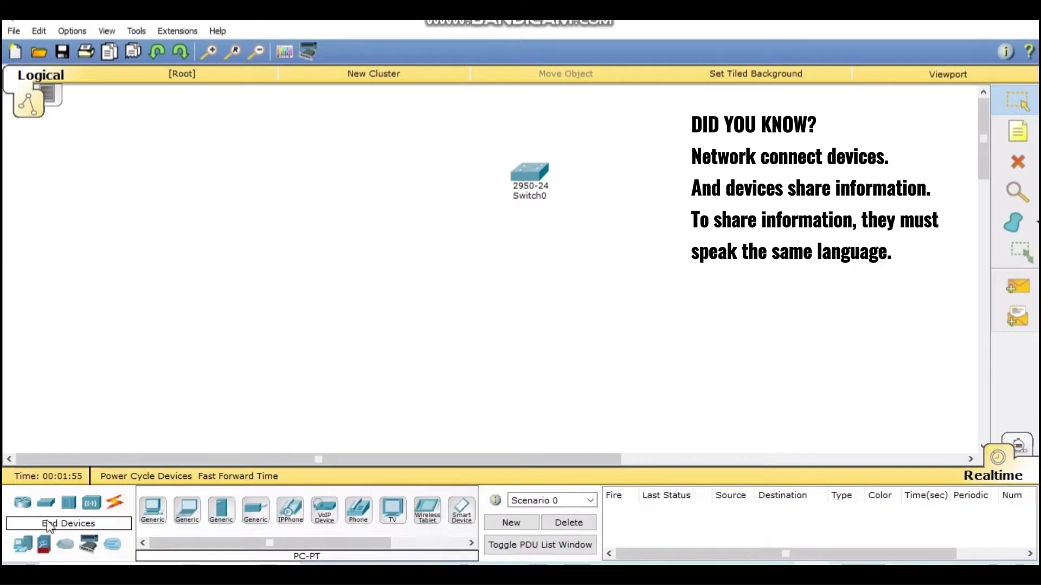
left_click_drag(152, 509, 353, 319)
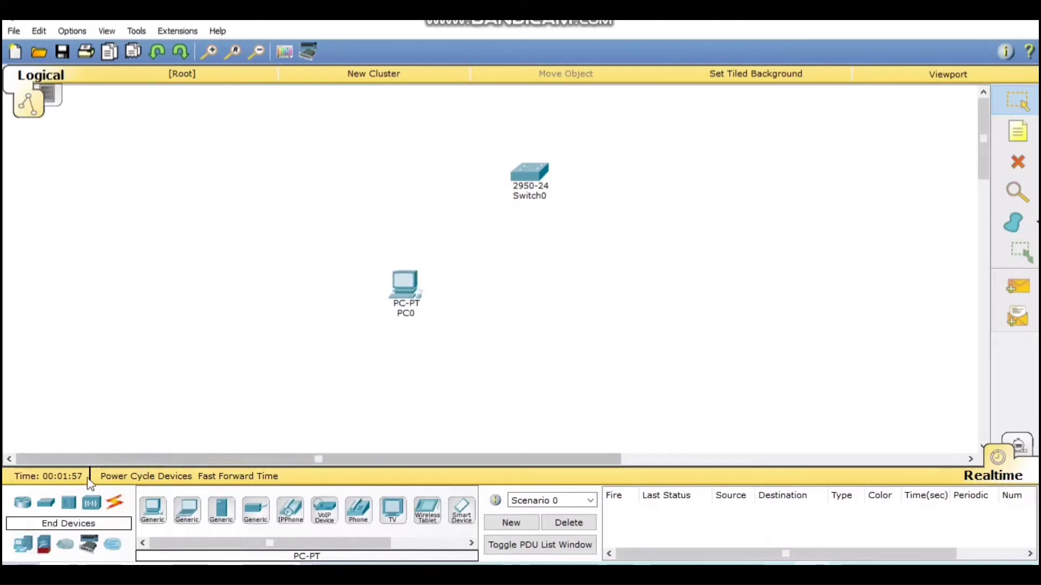
left_click_drag(152, 509, 628, 294)
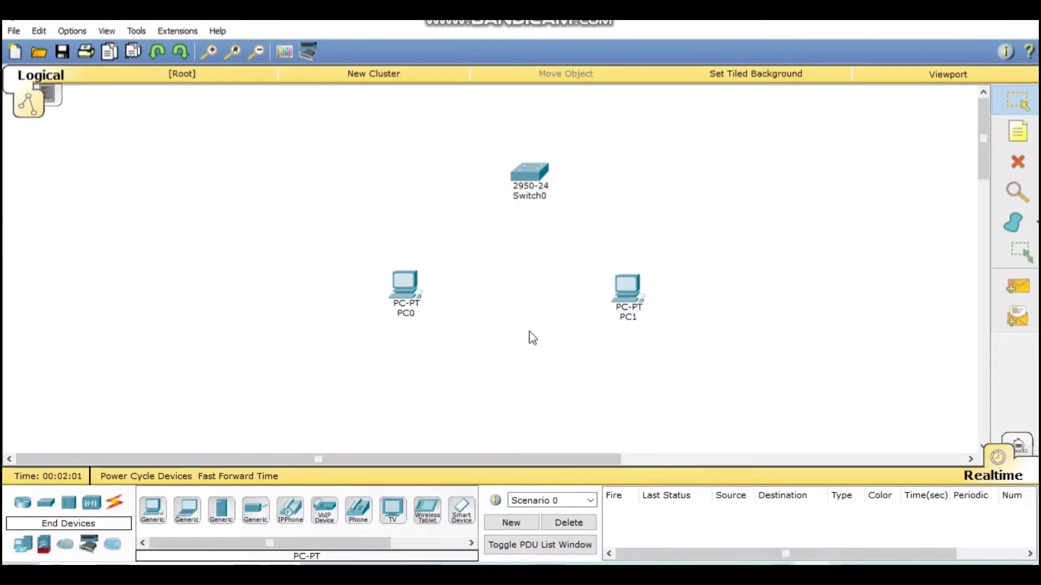
left_click(114, 503)
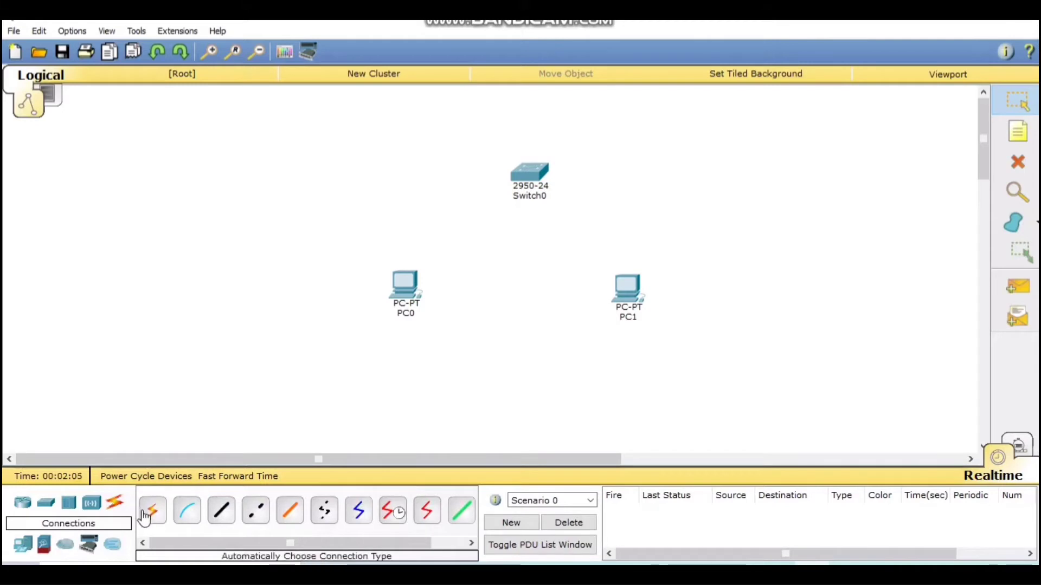
Cable PC0's FastEthernet0 to Switch0 Fa0/1 with a copper straight-through cable.
left_click(222, 521)
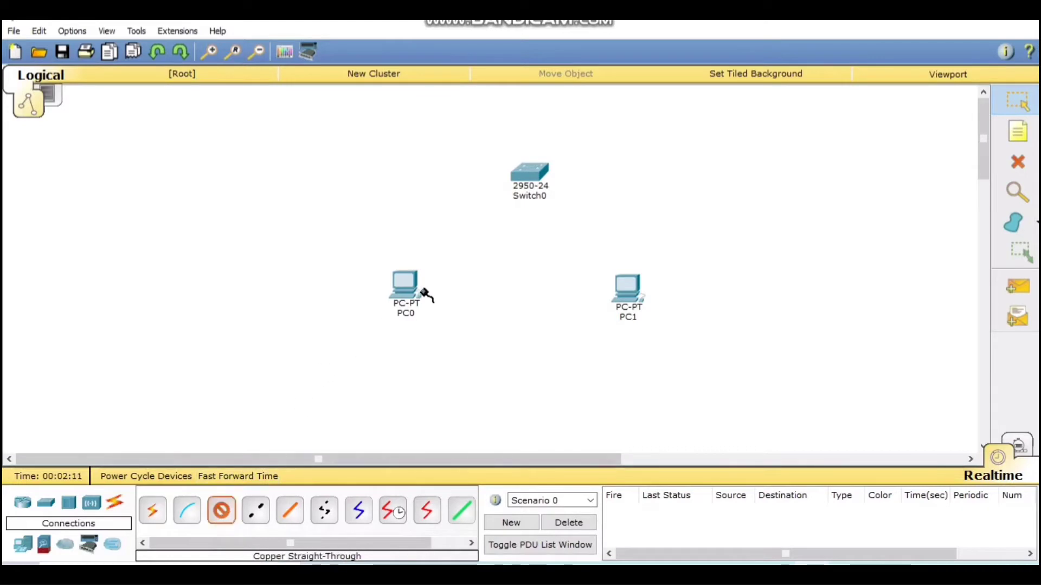
left_click(394, 298)
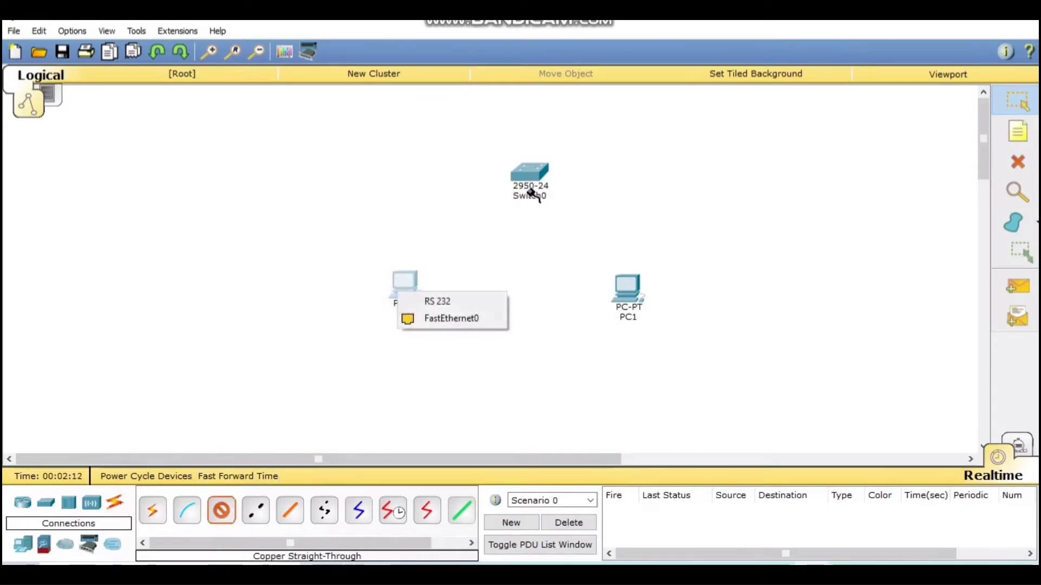
left_click(442, 319)
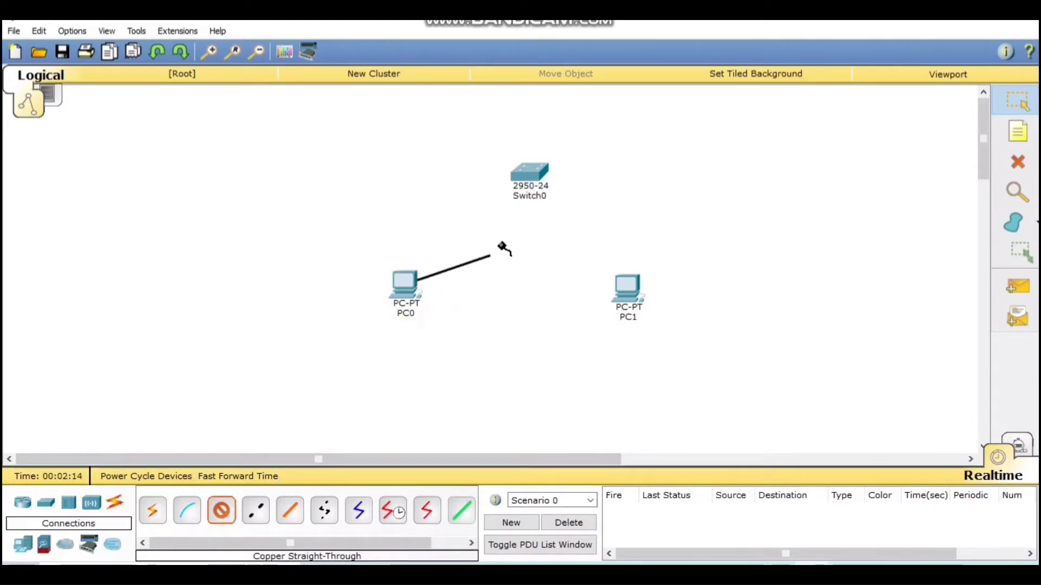
left_click(529, 176)
left_click(593, 34)
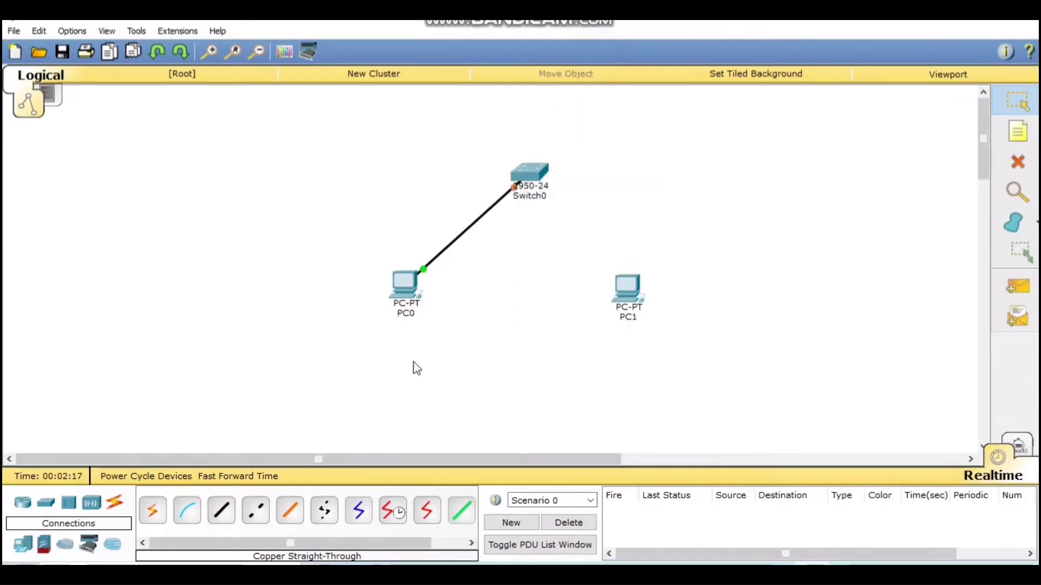
Connect Switch0 to PC1 using an automatically chosen connection type.
left_click(154, 513)
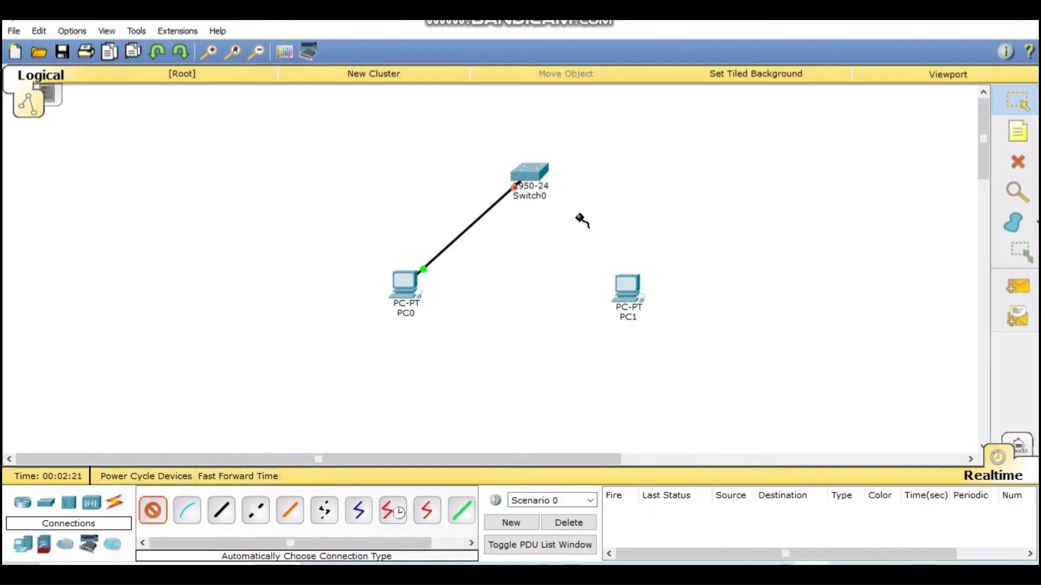
left_click(527, 174)
left_click(623, 290)
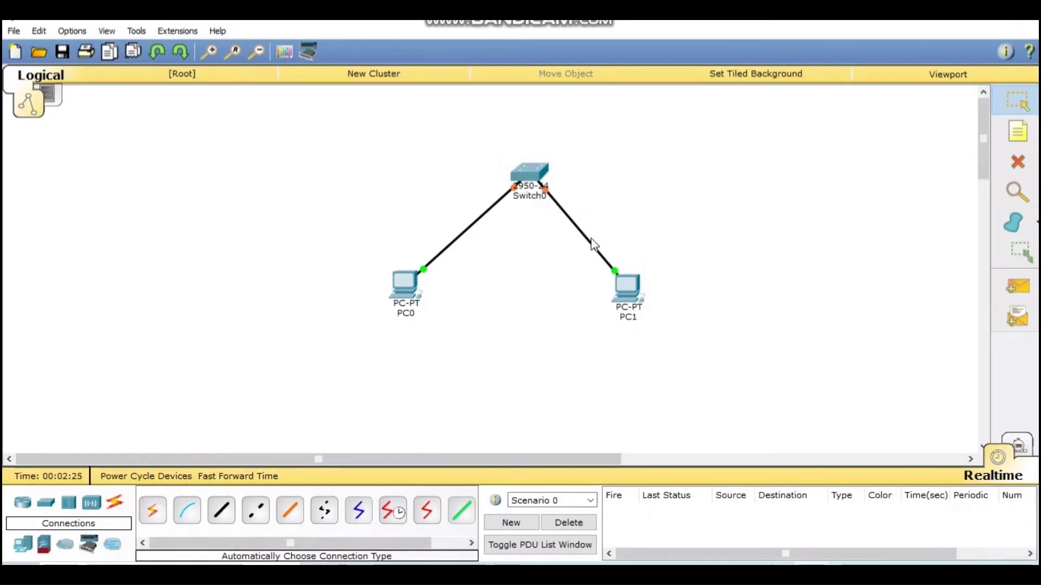
mouse_move(591, 247)
In PC0's IP Configuration, enter 192.168.1.1 with auto-filled mask 255.255.255.0, then close.
left_click(399, 290)
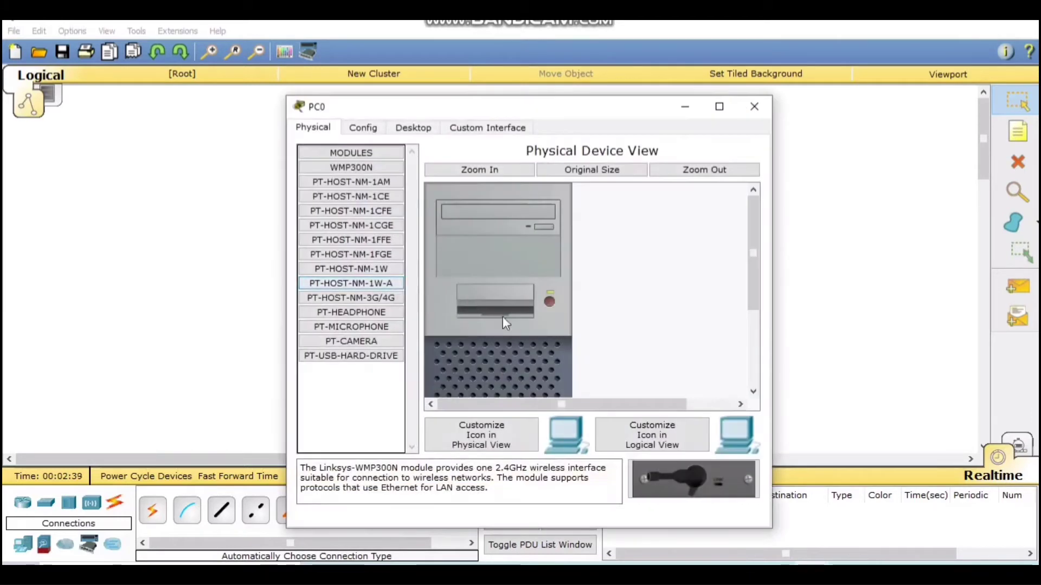
scroll(515, 323, "down", 1)
left_click(412, 126)
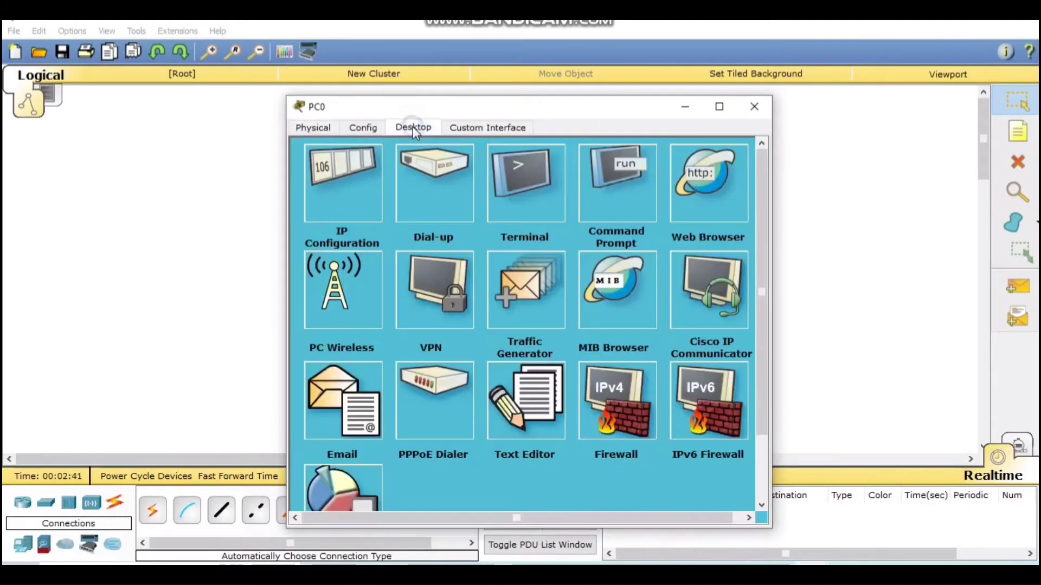
left_click(350, 204)
left_click(448, 215)
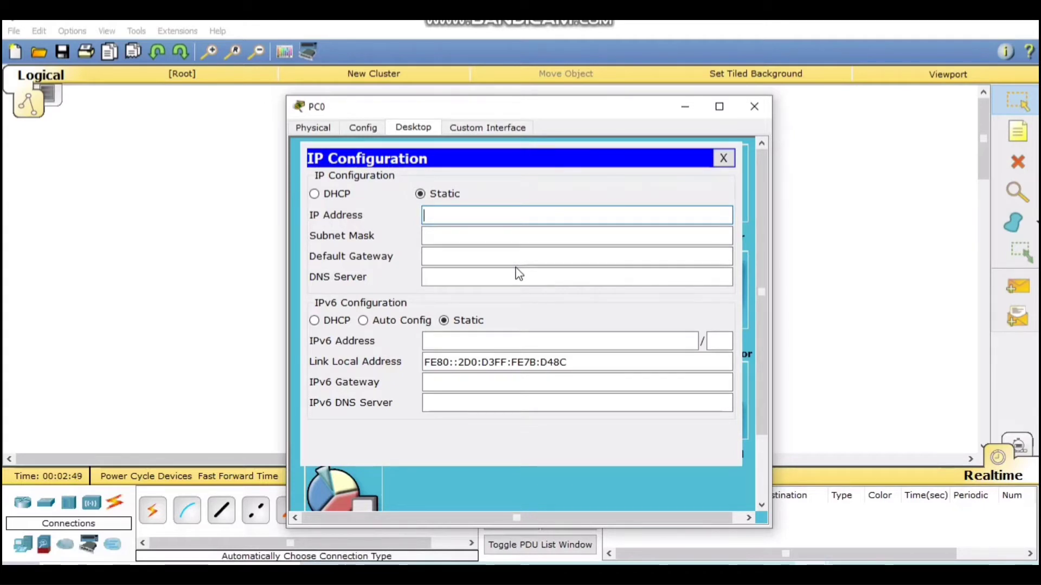
type("192")
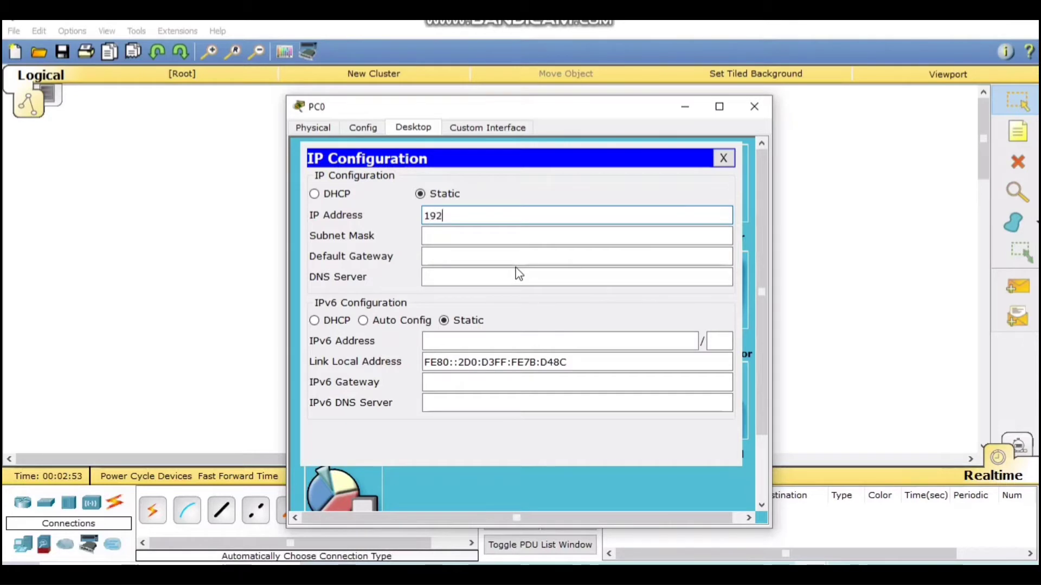
type(".168")
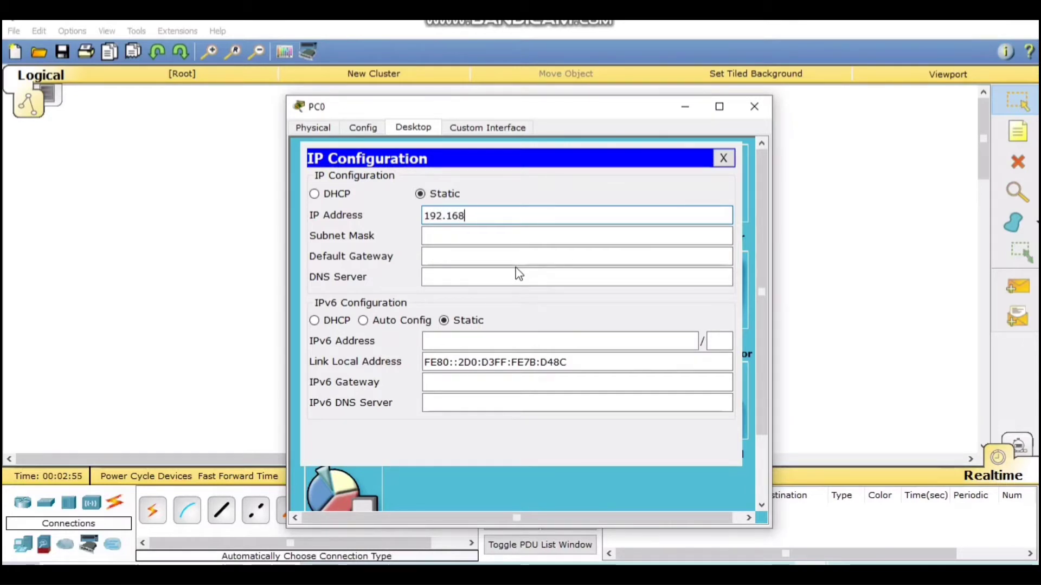
type(".1.1")
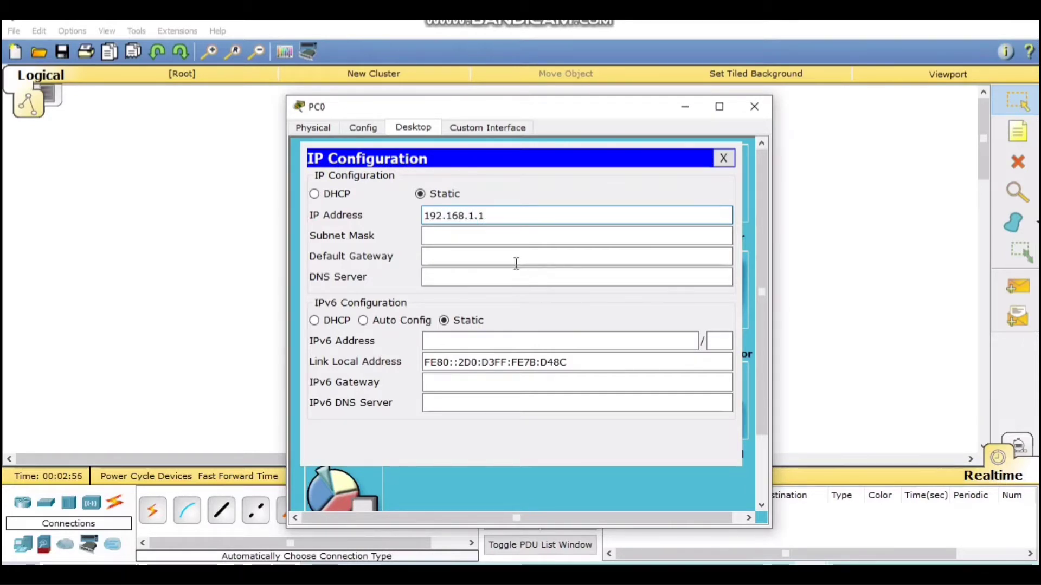
left_click(522, 235)
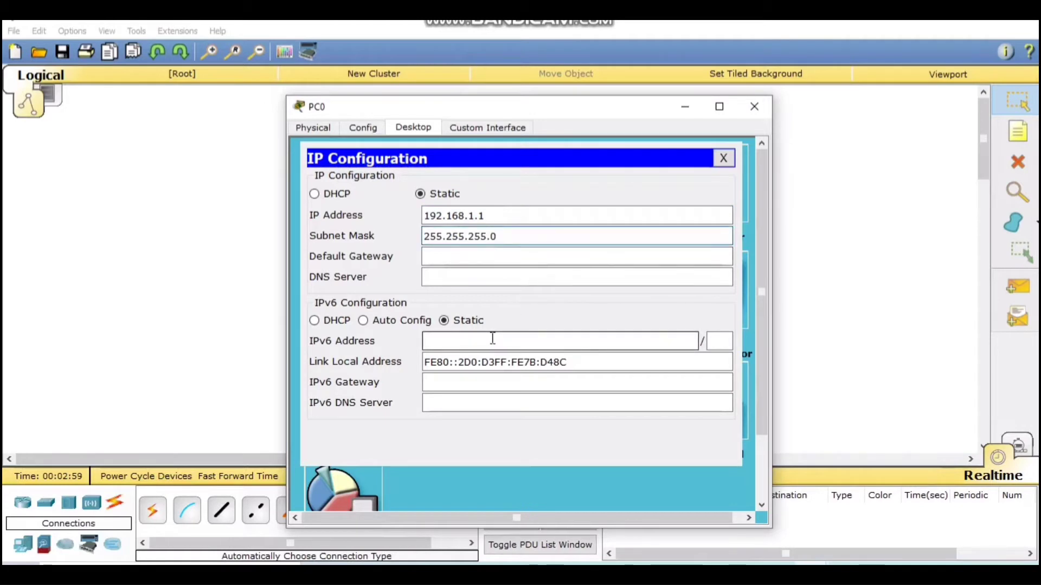
left_click(722, 158)
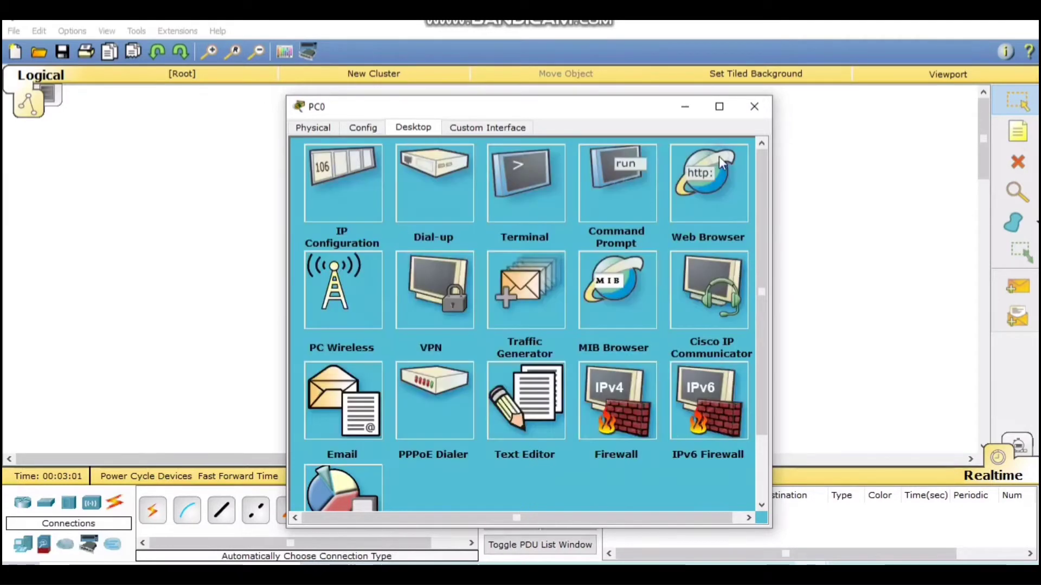
left_click(763, 104)
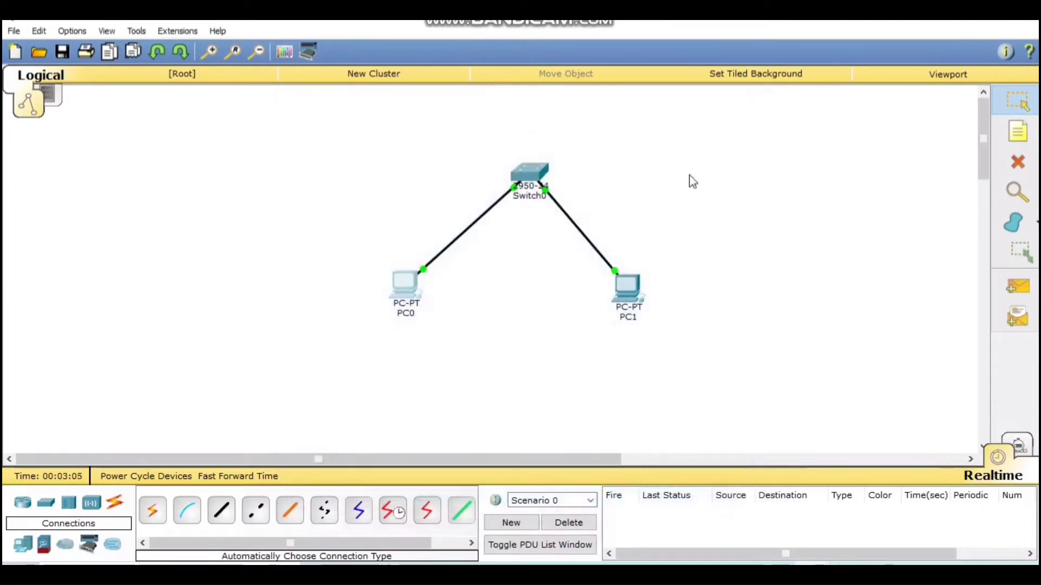
In PC1's IP Configuration, enter 192.168.1.2 with auto-filled mask 255.255.255.0, then close.
left_click(629, 299)
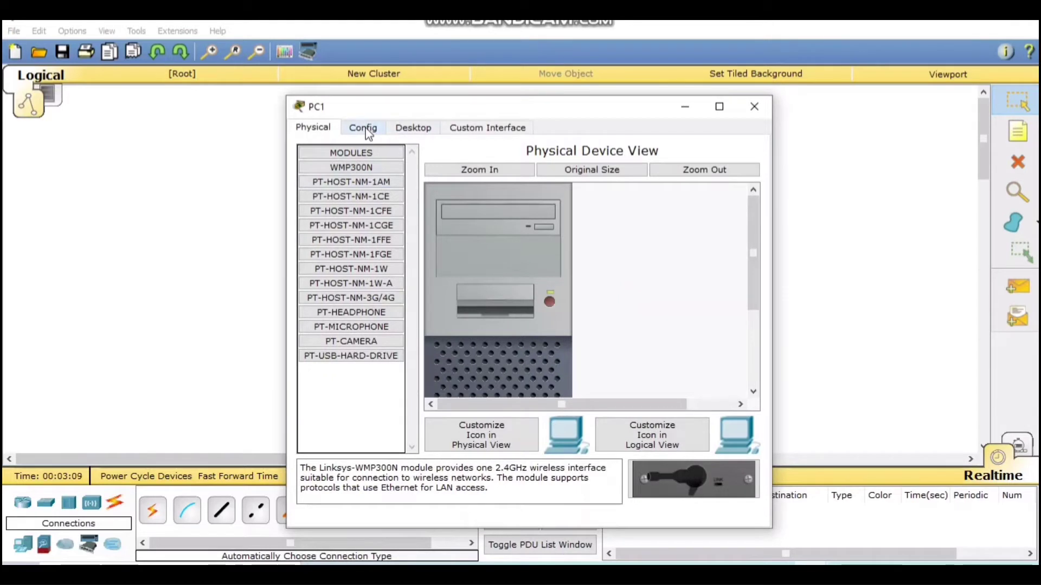
left_click(409, 129)
left_click(334, 208)
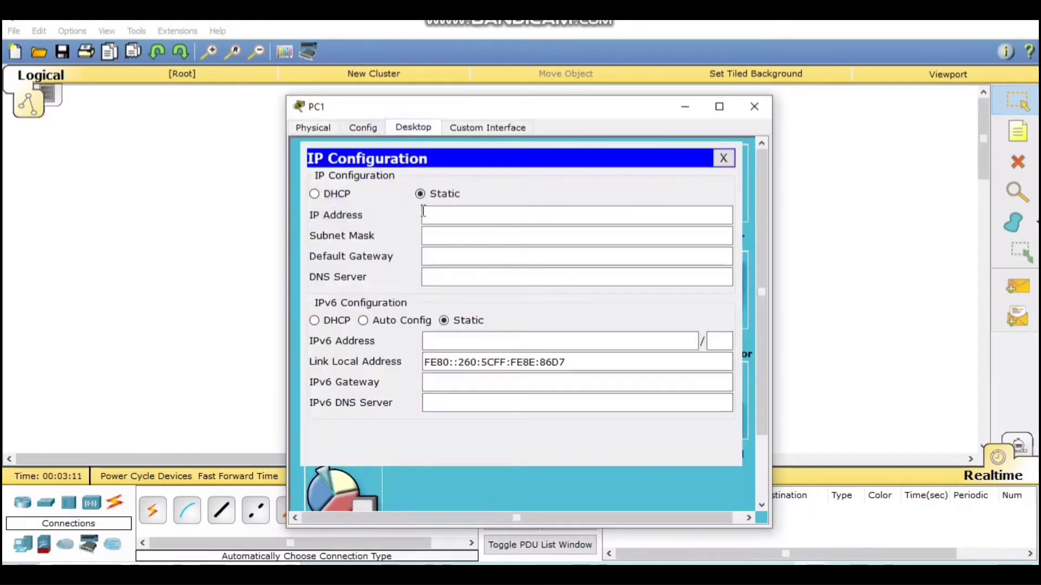
left_click(464, 213)
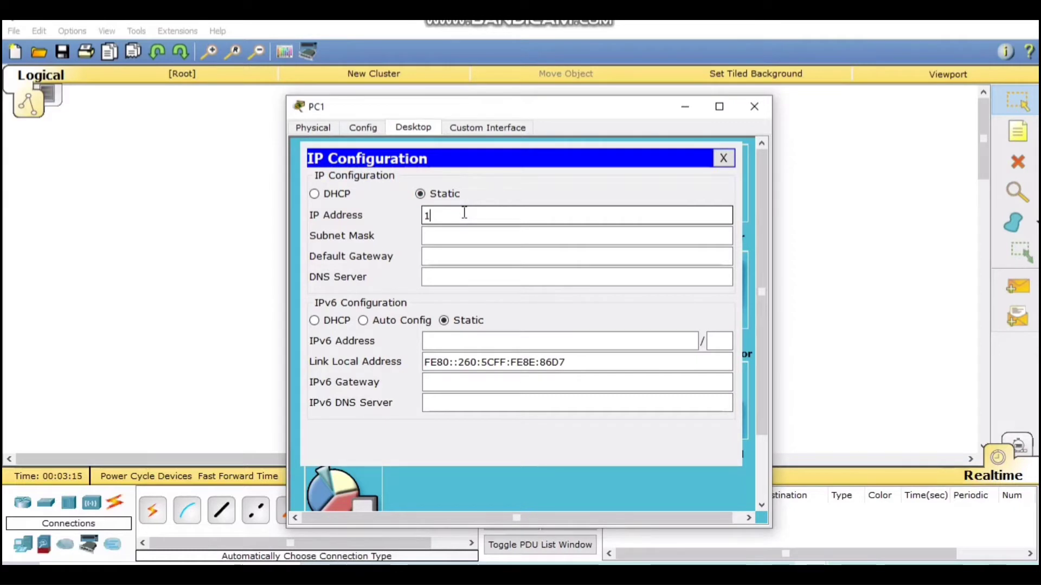
type("192.16")
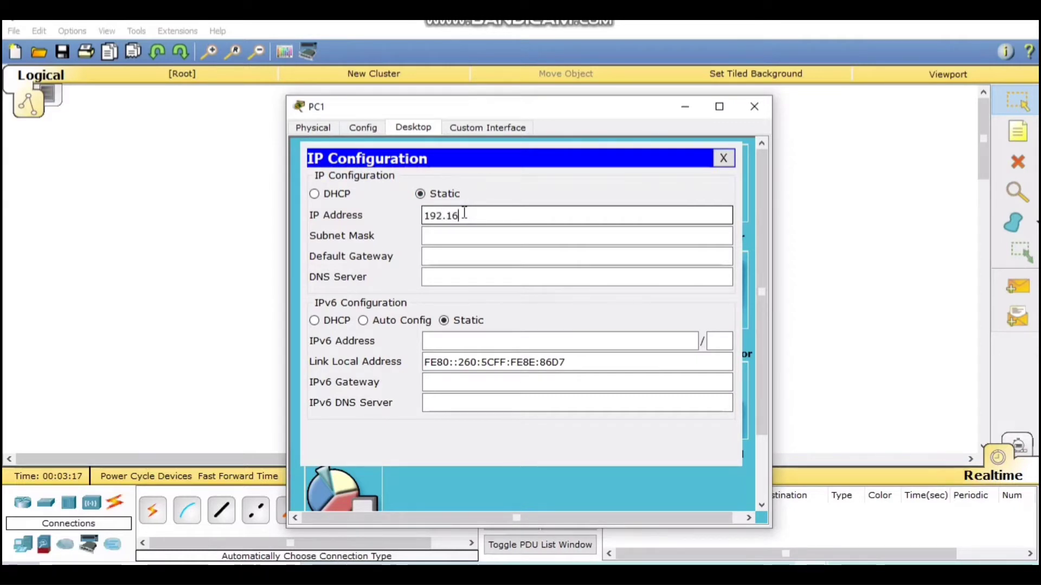
type("8.1.2")
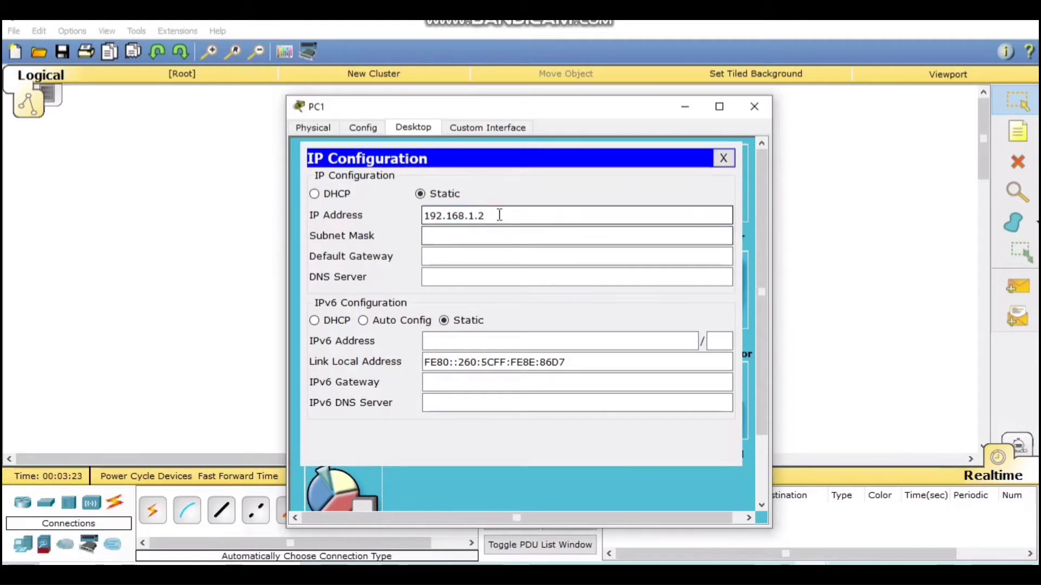
left_click(493, 231)
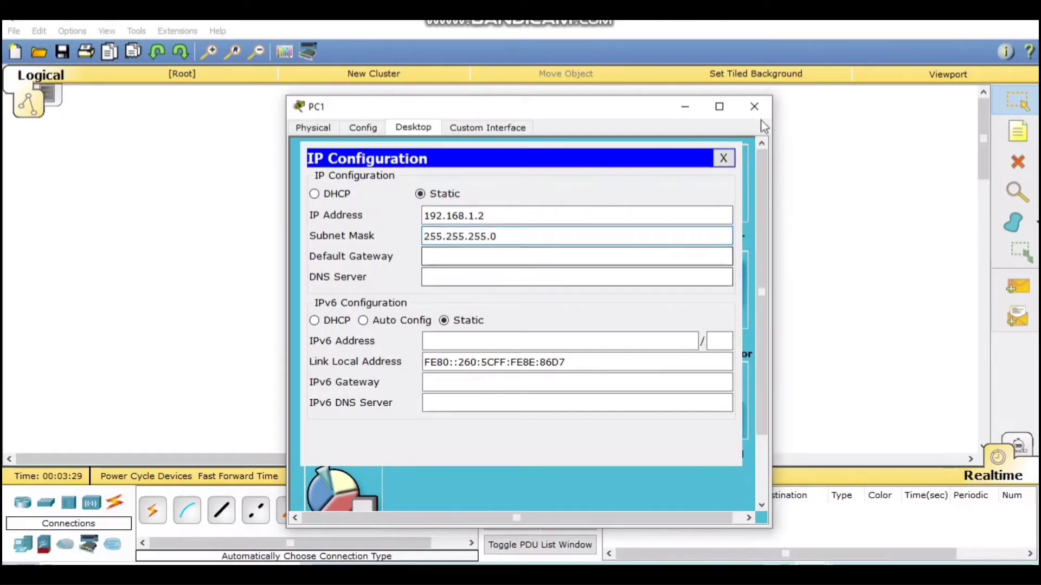
left_click(724, 158)
left_click(755, 108)
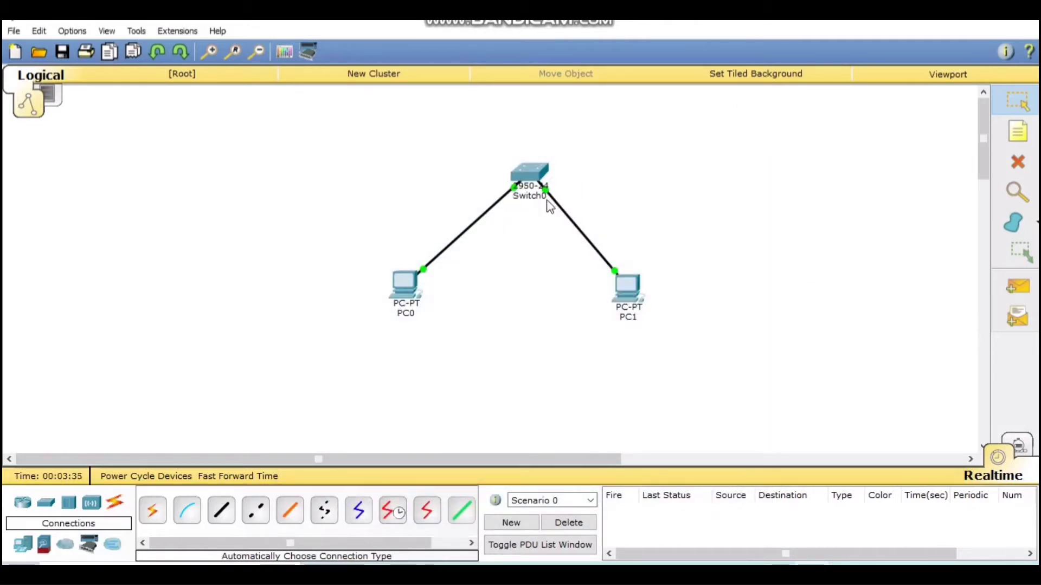
Open Switch0's configuration window and close it again.
left_click(526, 199)
left_click(511, 222)
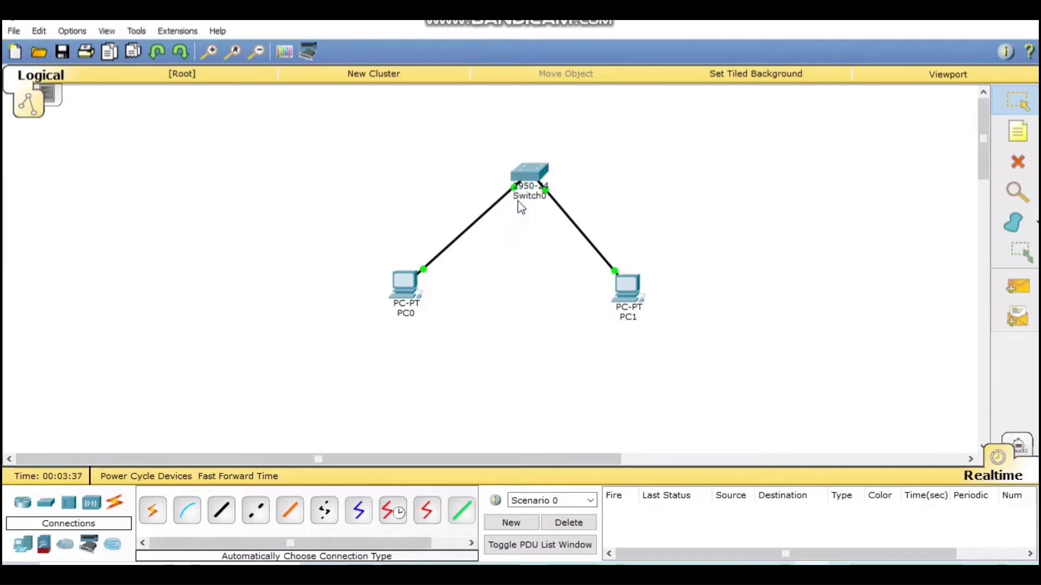
left_click(754, 108)
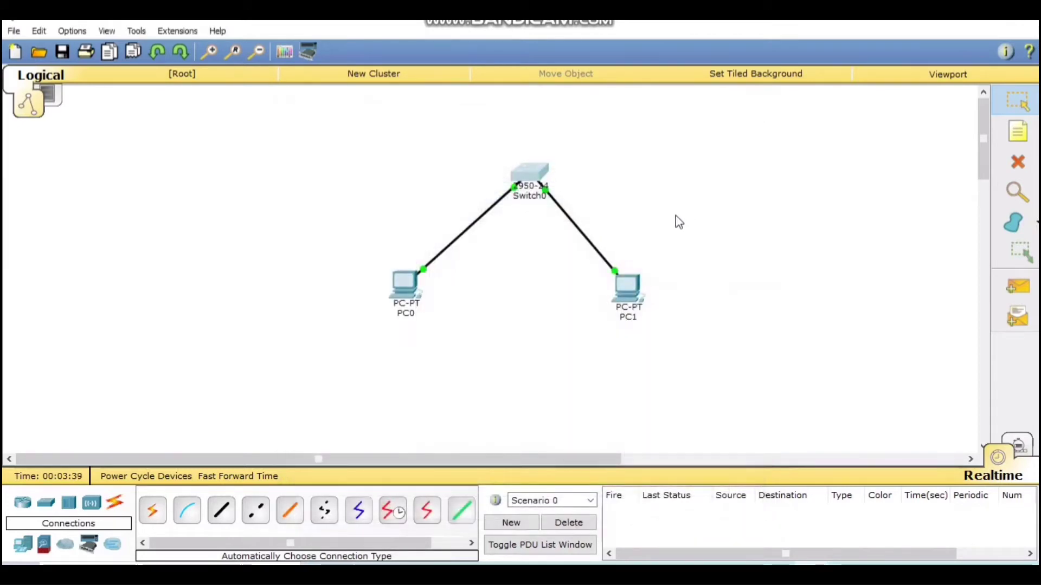
From PC0's command prompt, ping 192.168.1.2.
left_click(402, 293)
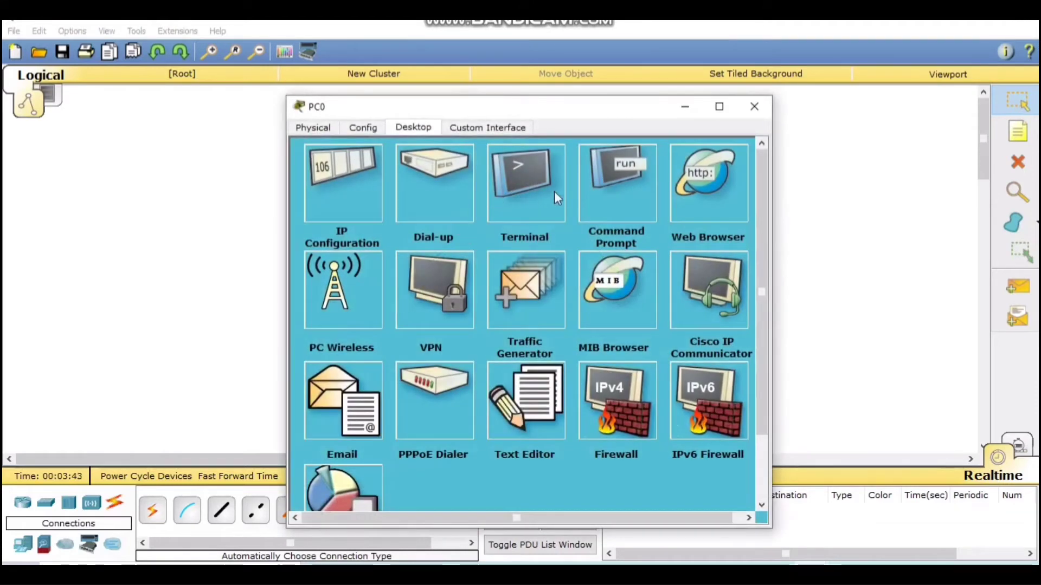
left_click(618, 197)
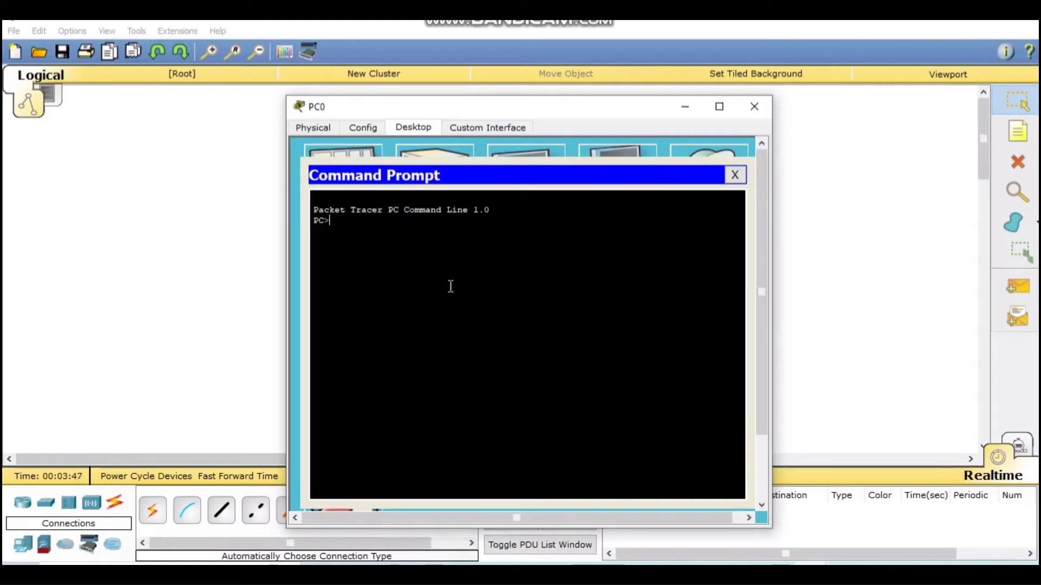
type("p")
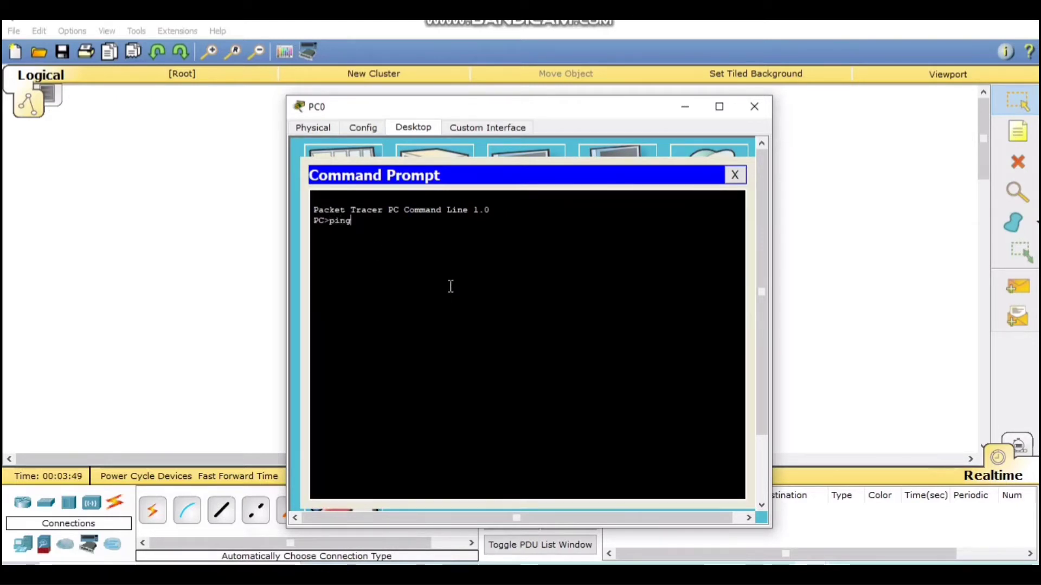
type("ing")
type("16")
key("BackSpace")
type("9")
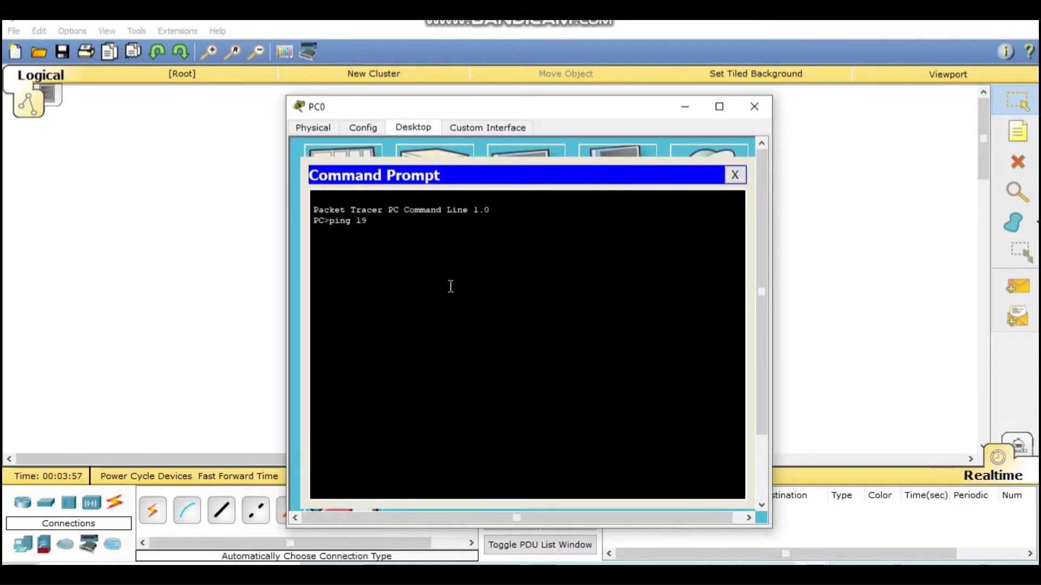
type("2.168.1.2")
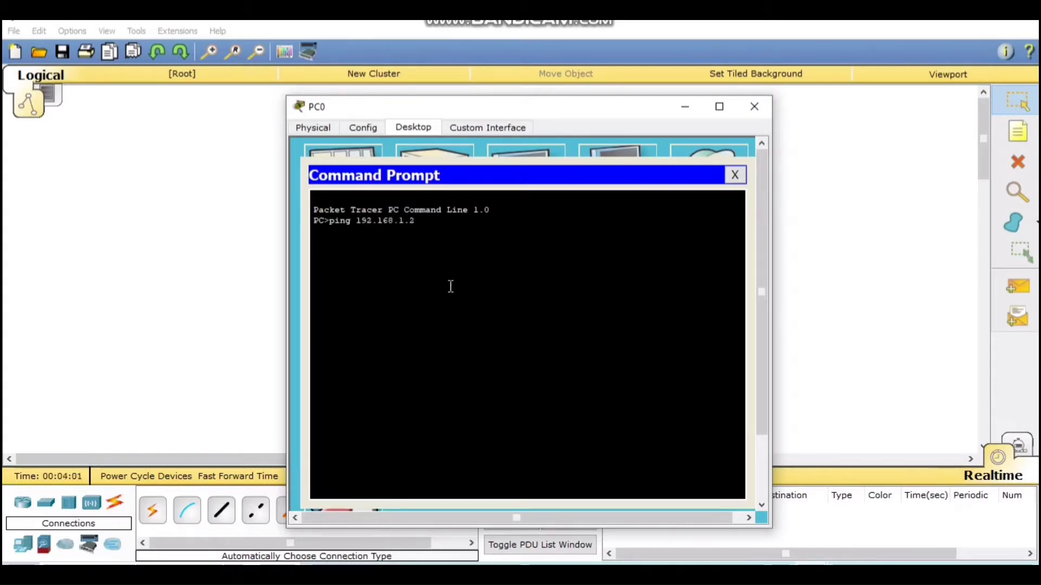
key("Return")
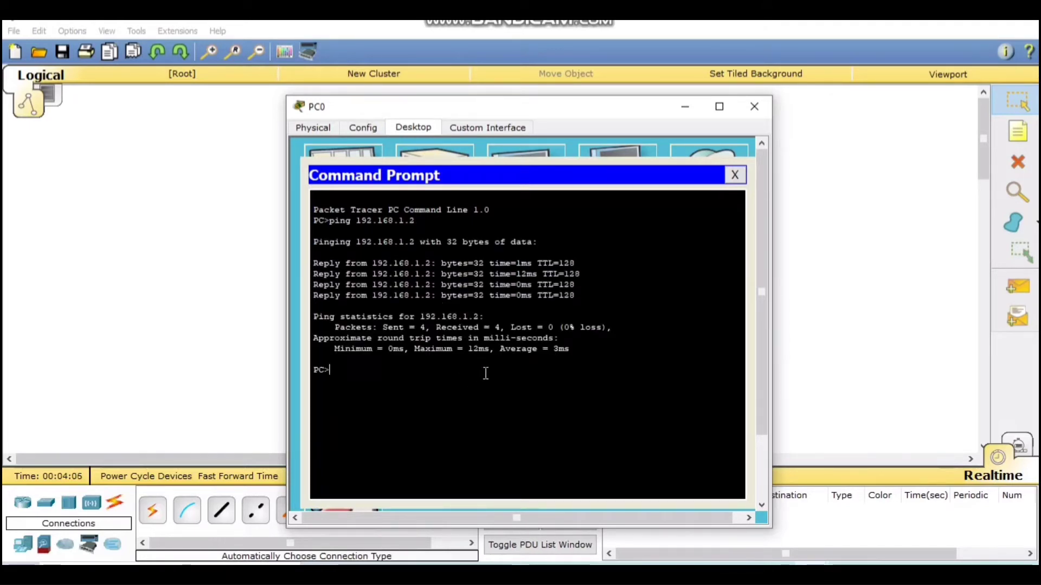
Check the 4 of 4 successful replies and close PC0's prompt and window.
left_click_drag(595, 364, 552, 416)
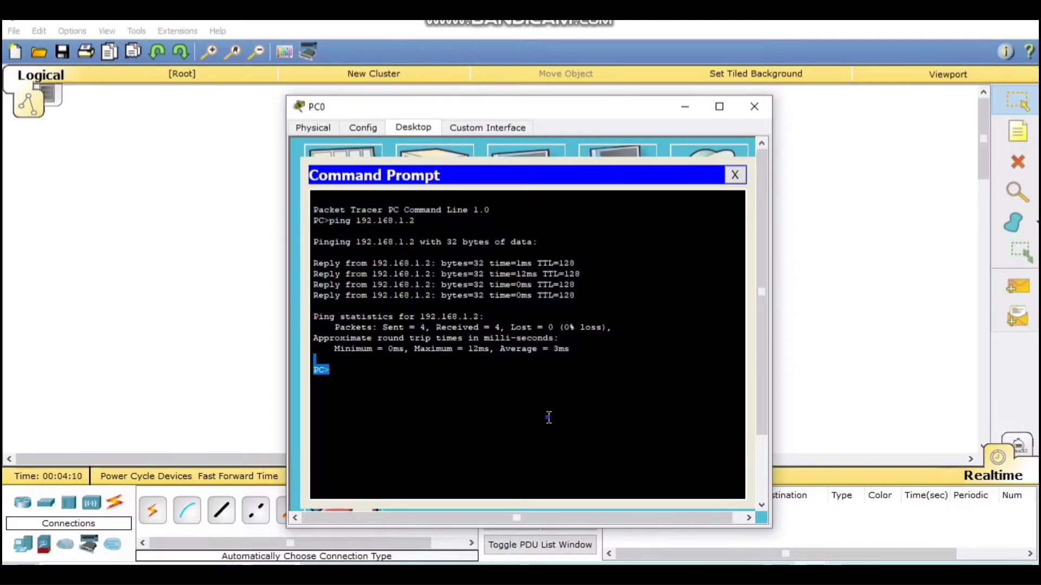
left_click(548, 417)
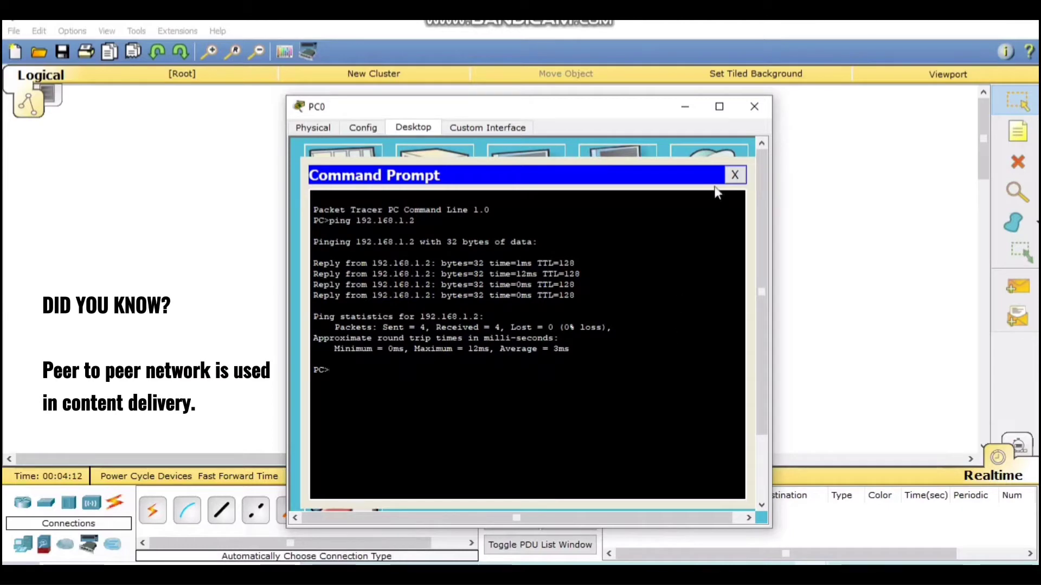
left_click(734, 175)
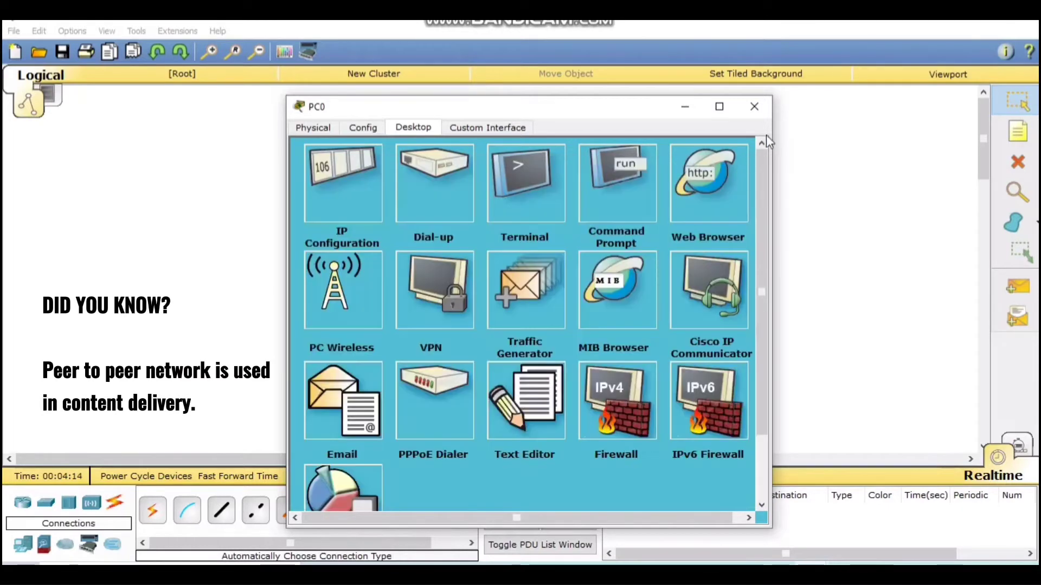
left_click(754, 106)
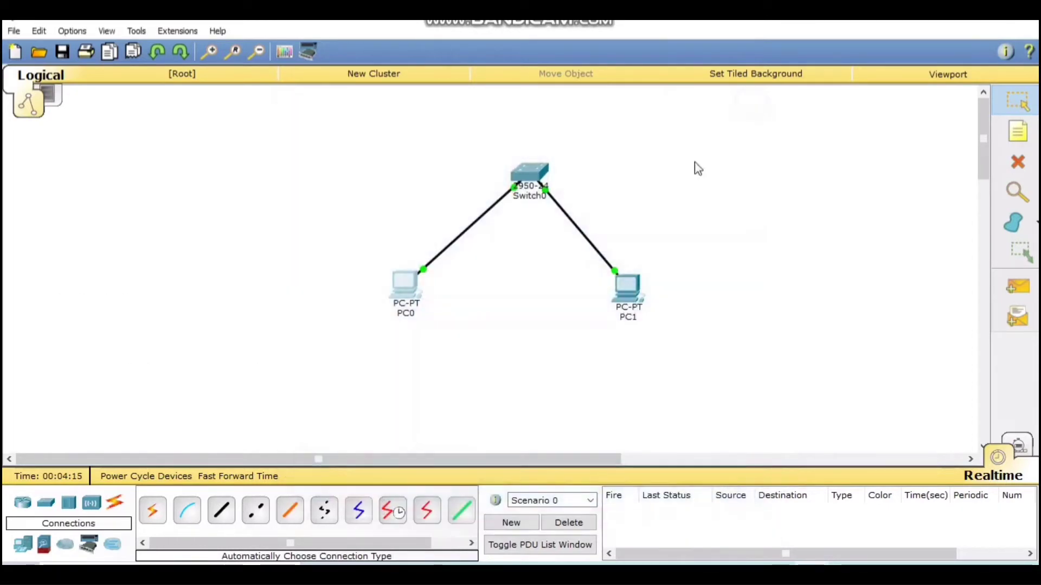
Ping 192.168.1.1 from PC1's command prompt, check the replies, and close PC1's windows.
left_click(630, 292)
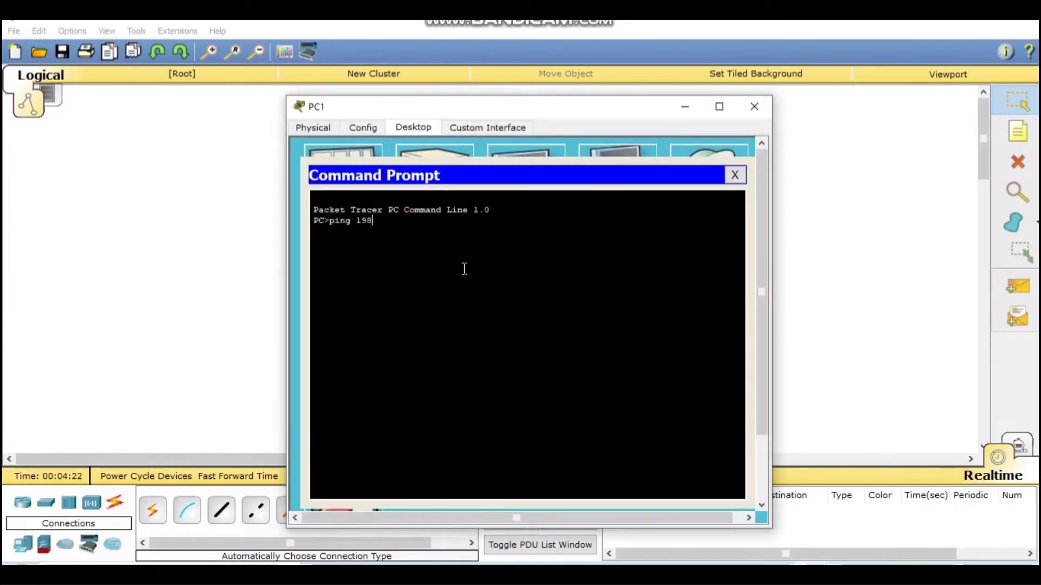
type("2.168.1.1")
key("Return")
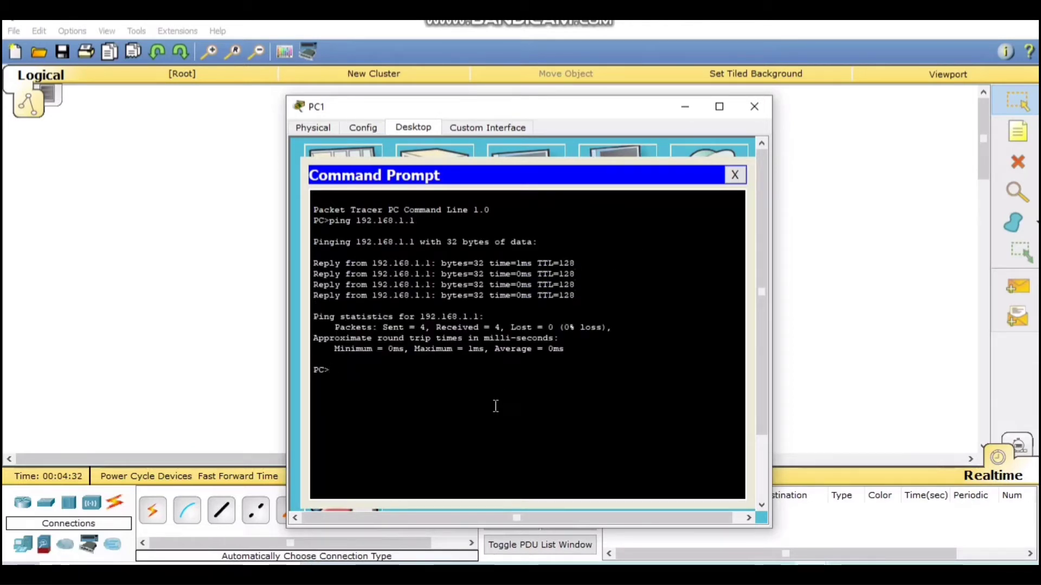
mouse_move(478, 376)
left_mouse_down()
mouse_move(311, 210)
mouse_move(410, 369)
mouse_move(465, 386)
left_mouse_up()
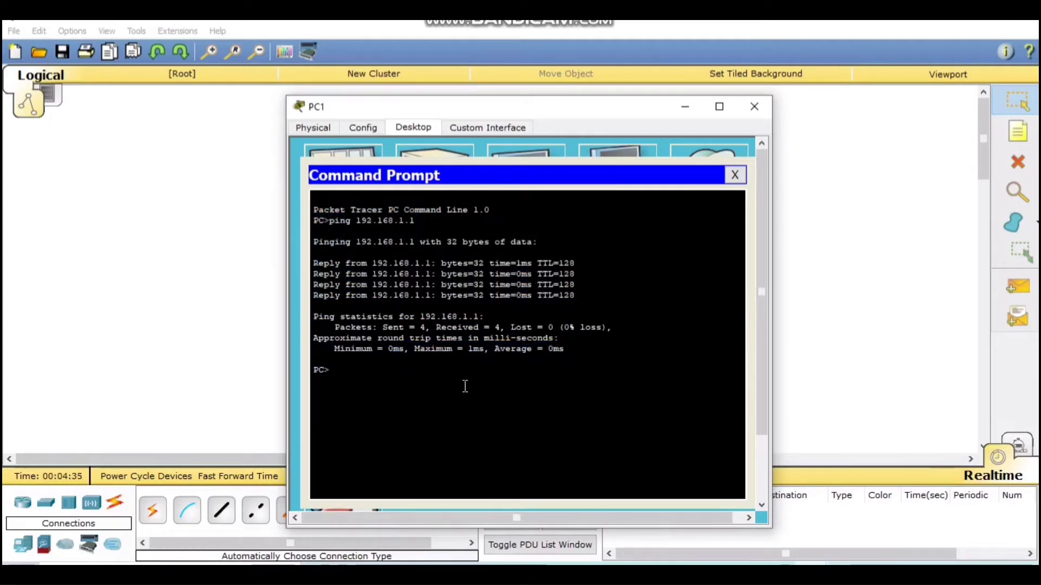
left_click(735, 175)
left_click(756, 112)
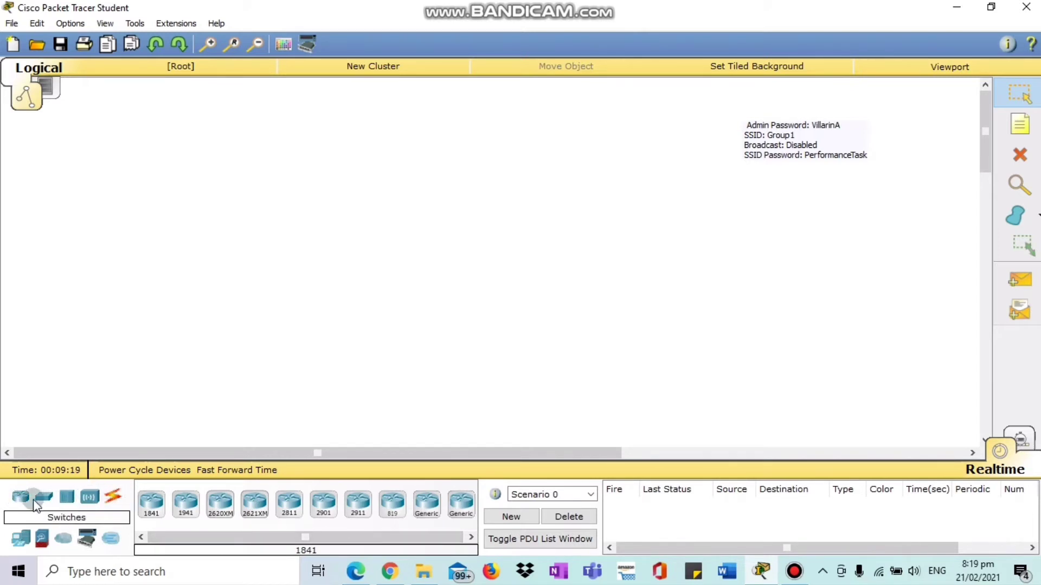
Place a WRT300N wireless router near the top centre of the workspace.
left_click(91, 497)
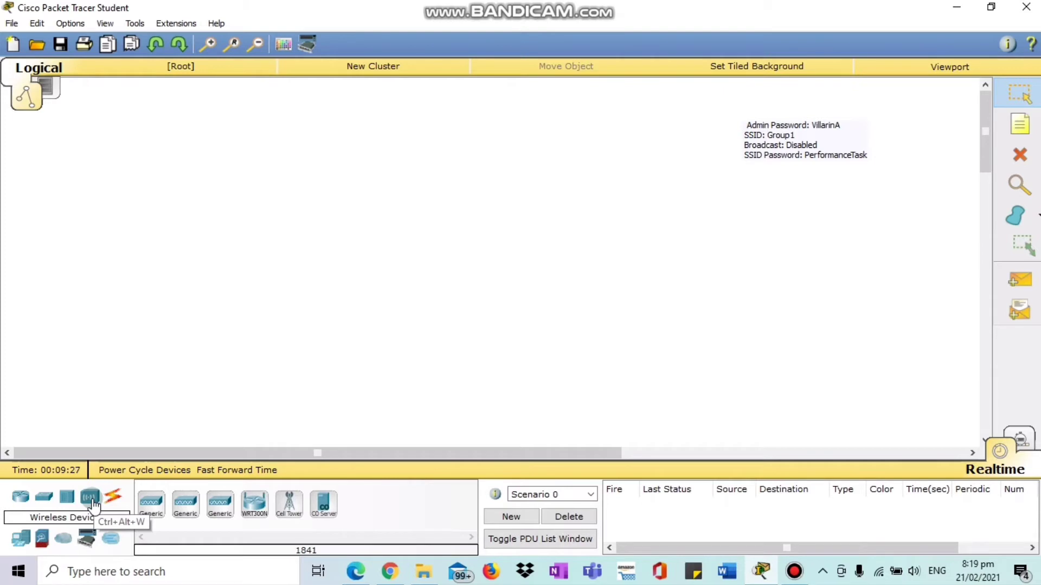
left_click(254, 503)
left_click(470, 196)
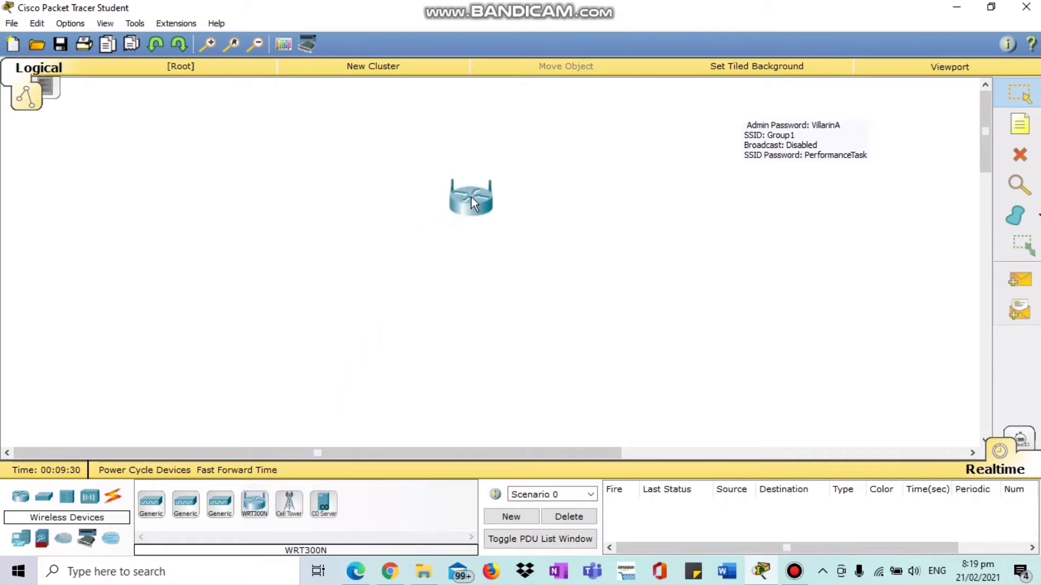
left_click(532, 144)
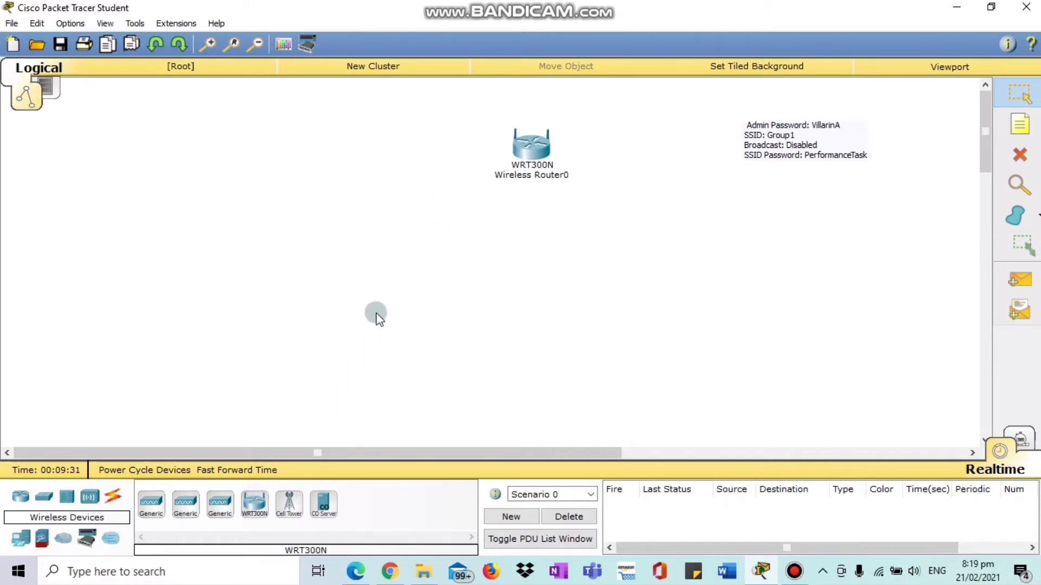
Add a generic wireless PC0 below the router and nudge it up and right.
left_click(82, 539)
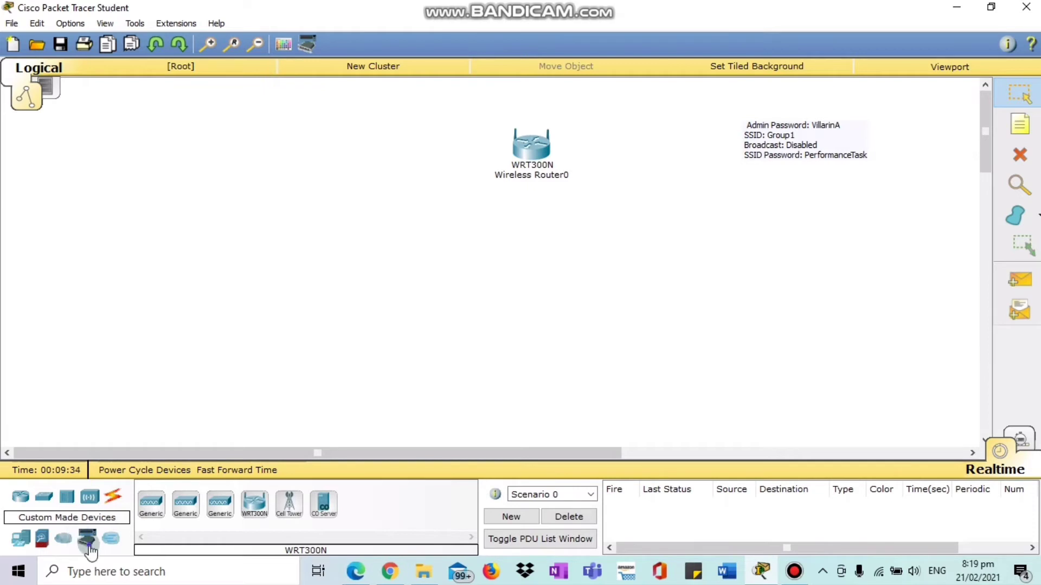
left_click(265, 503)
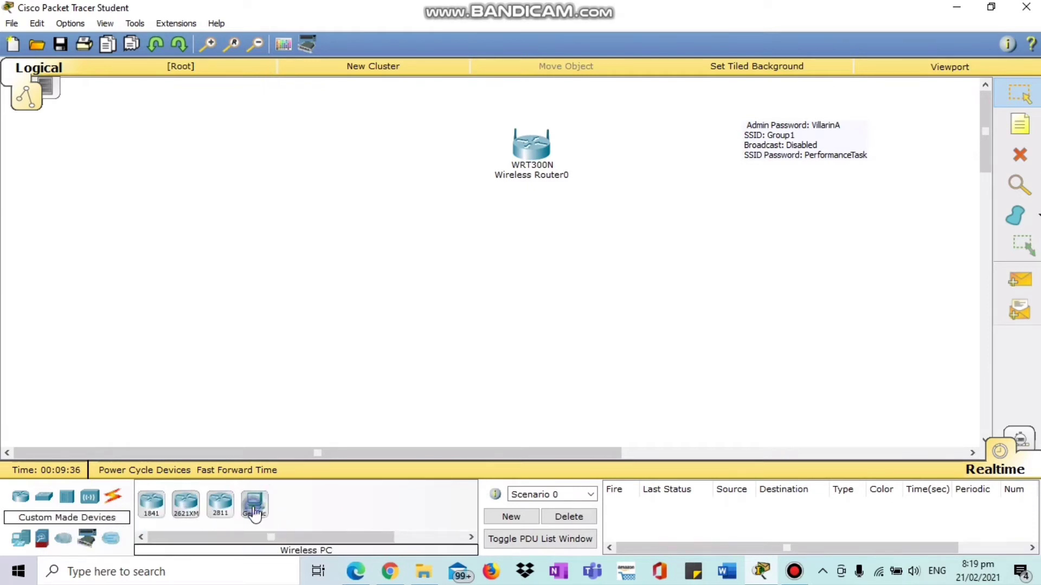
left_click(624, 287)
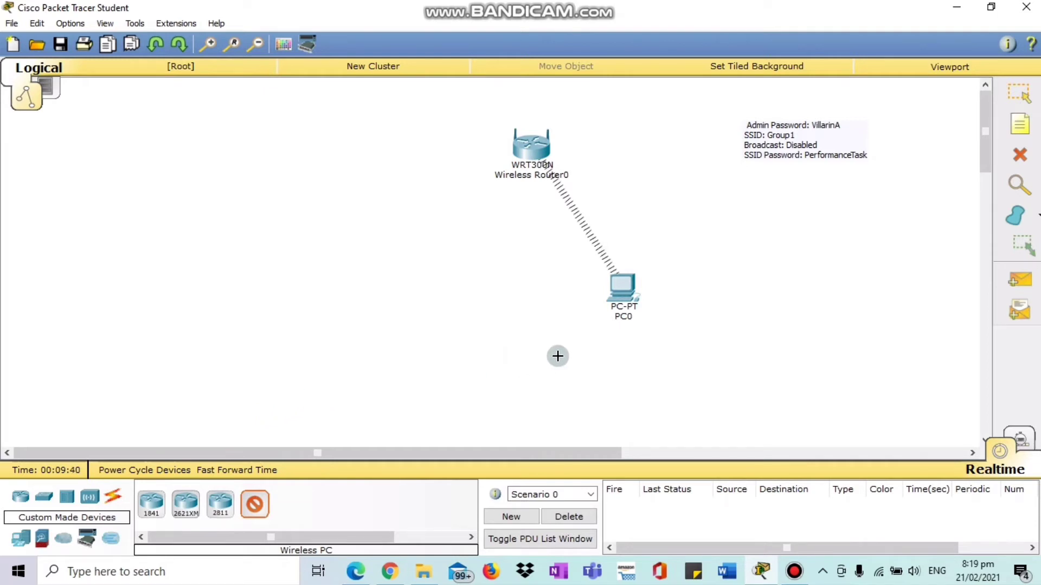
left_click(1018, 92)
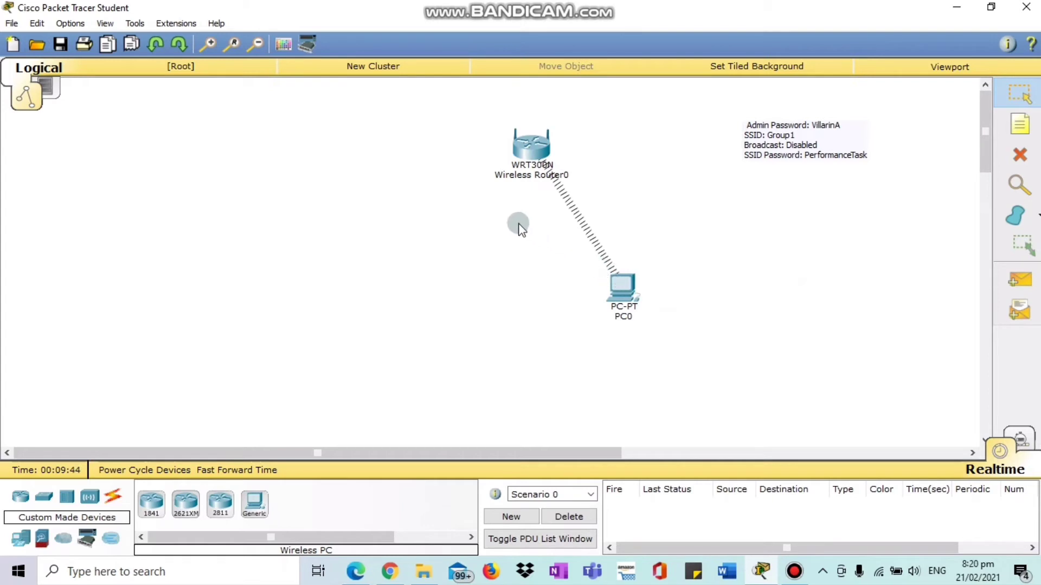
left_click_drag(615, 300, 648, 265)
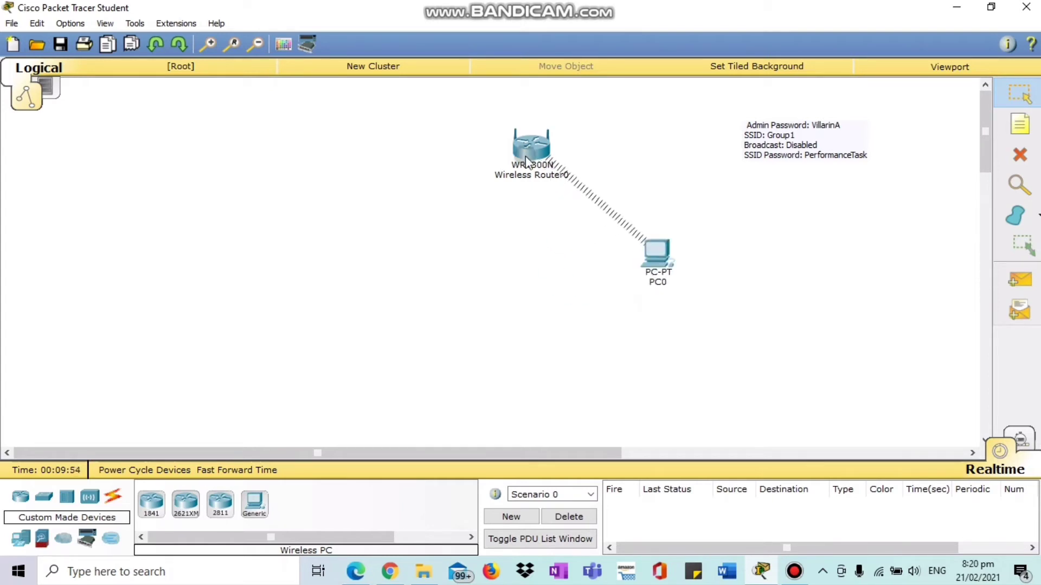
left_click(526, 157)
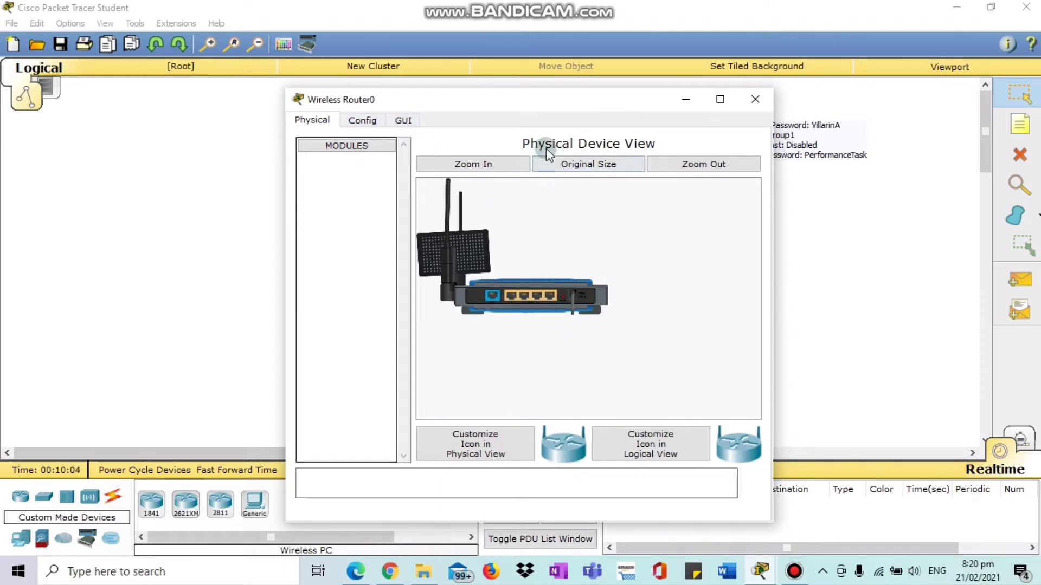
Scroll through the router's GUI setup page, then close Wireless Router0's window.
left_click(398, 122)
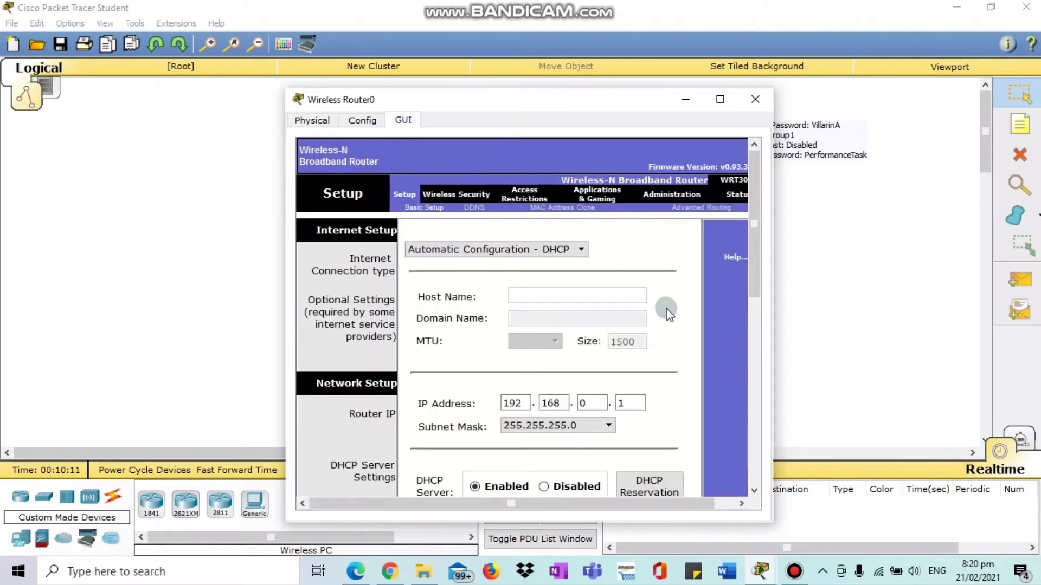
scroll(653, 313, "down", 1)
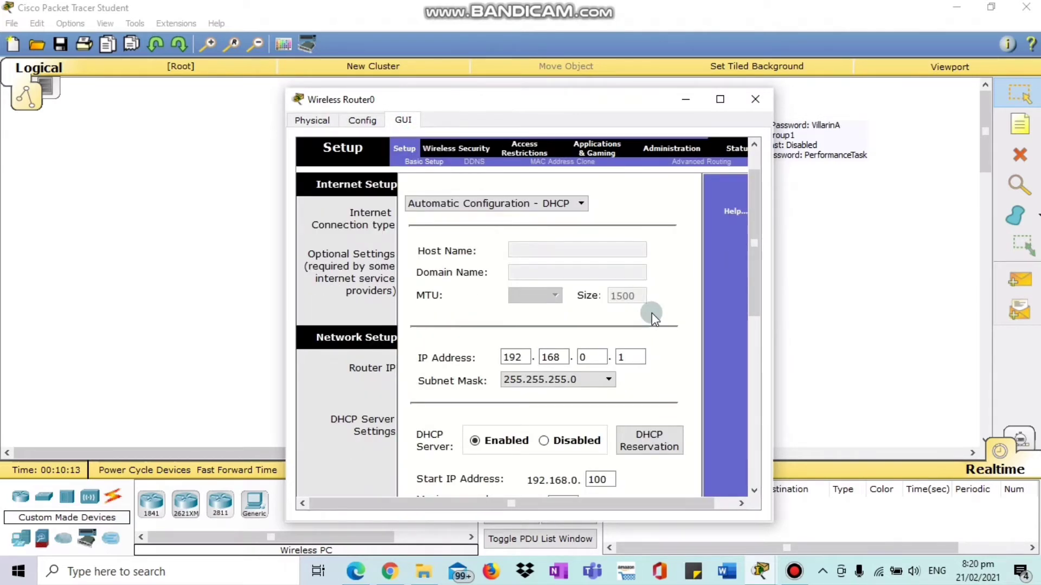
scroll(651, 313, "down", 1)
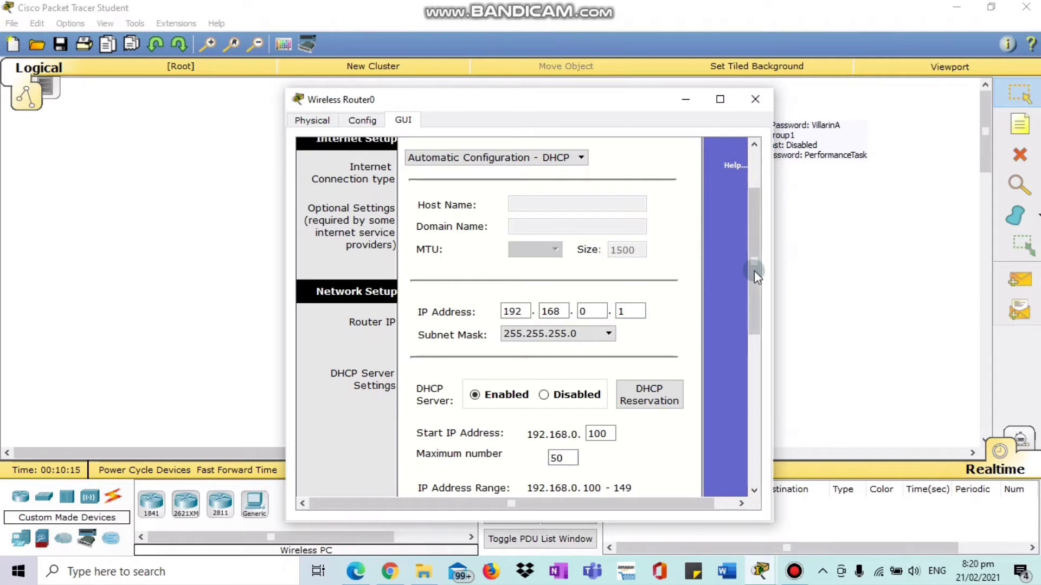
scroll(753, 274, "down", 1)
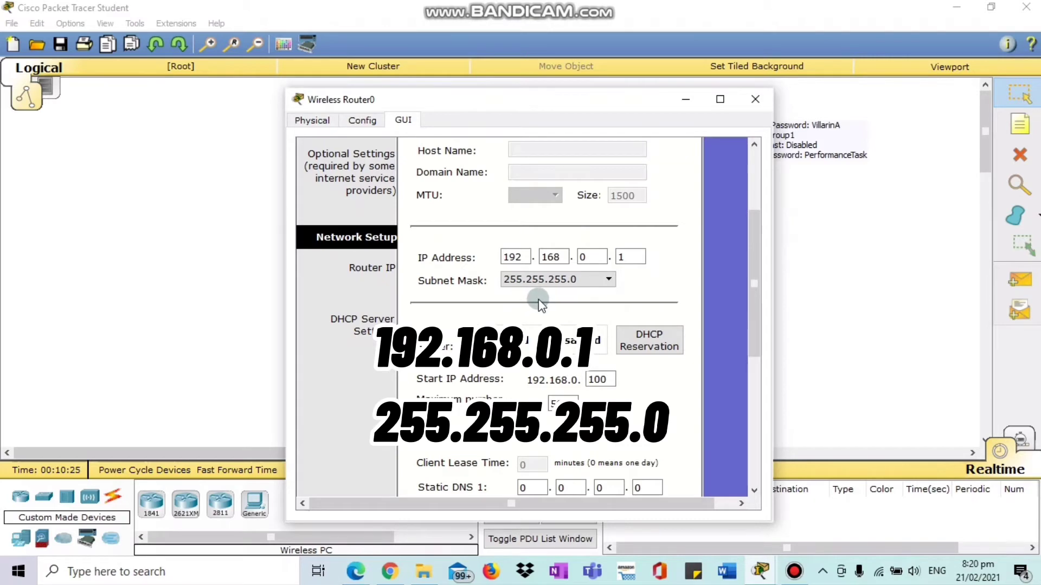
scroll(542, 320, "down", 3)
scroll(544, 320, "down", 2)
scroll(662, 190, "up", 6)
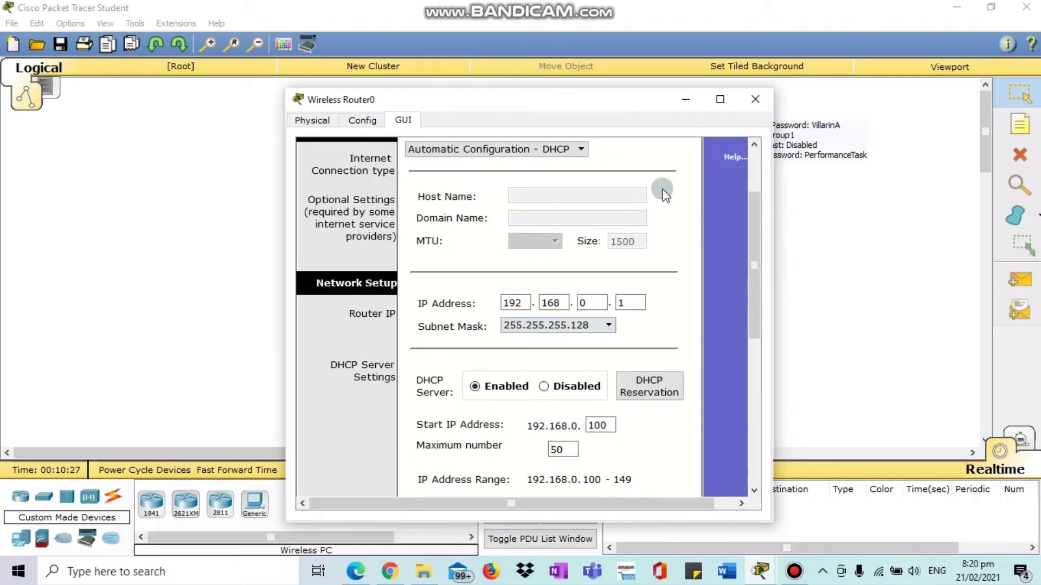
left_click(756, 100)
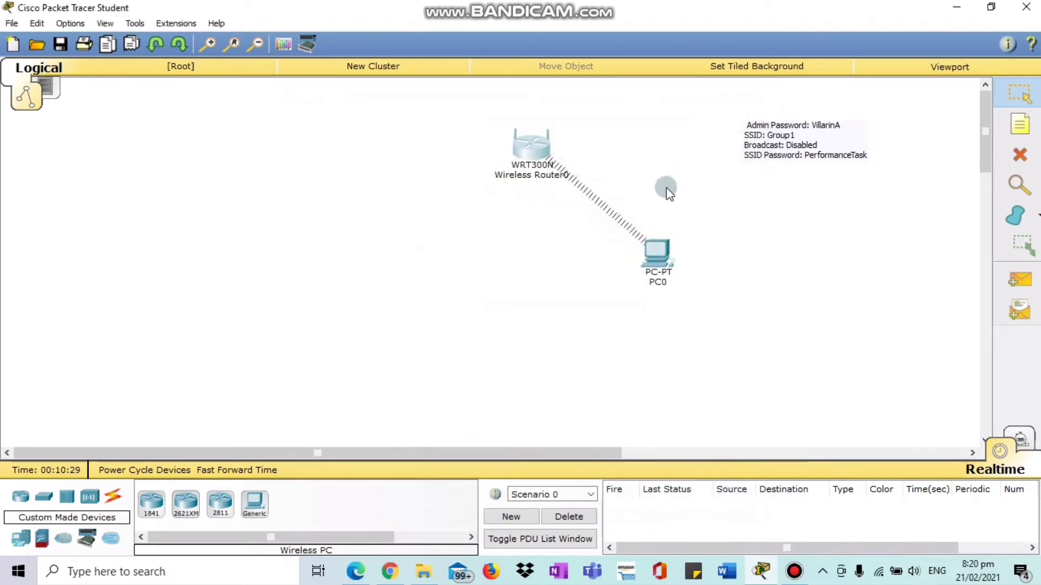
left_click(653, 273)
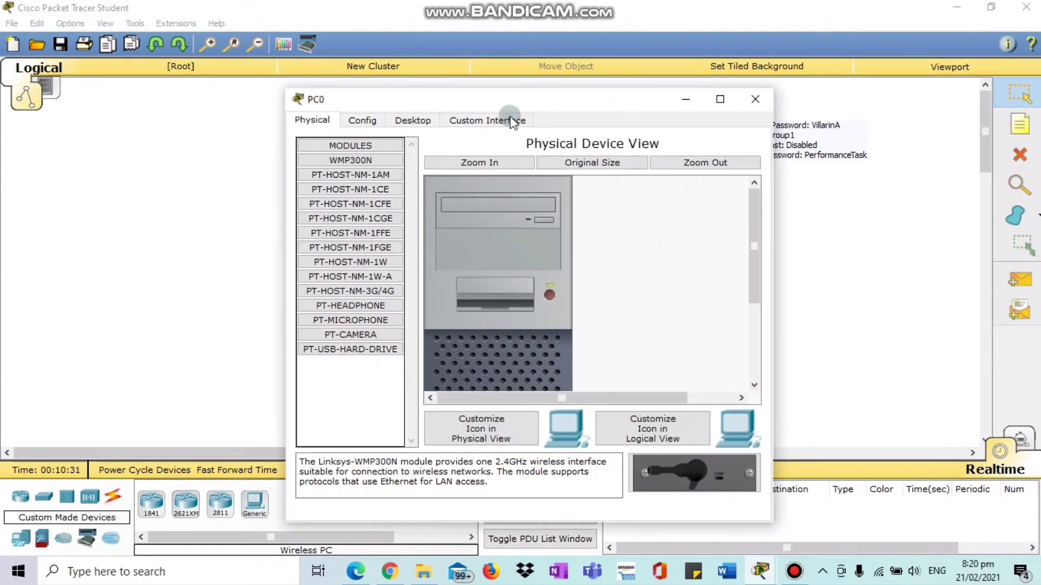
left_click(410, 121)
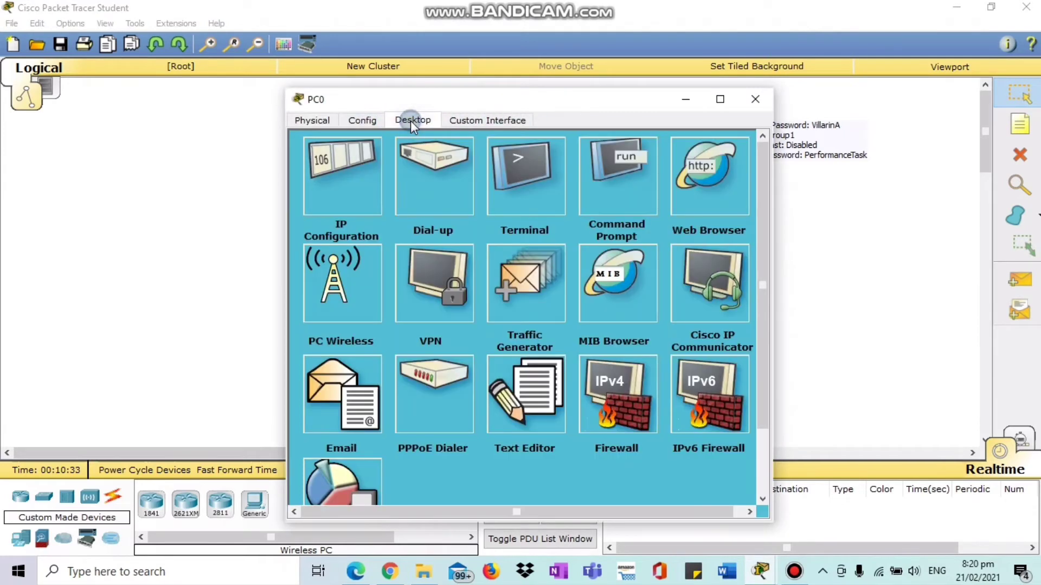
left_click(355, 184)
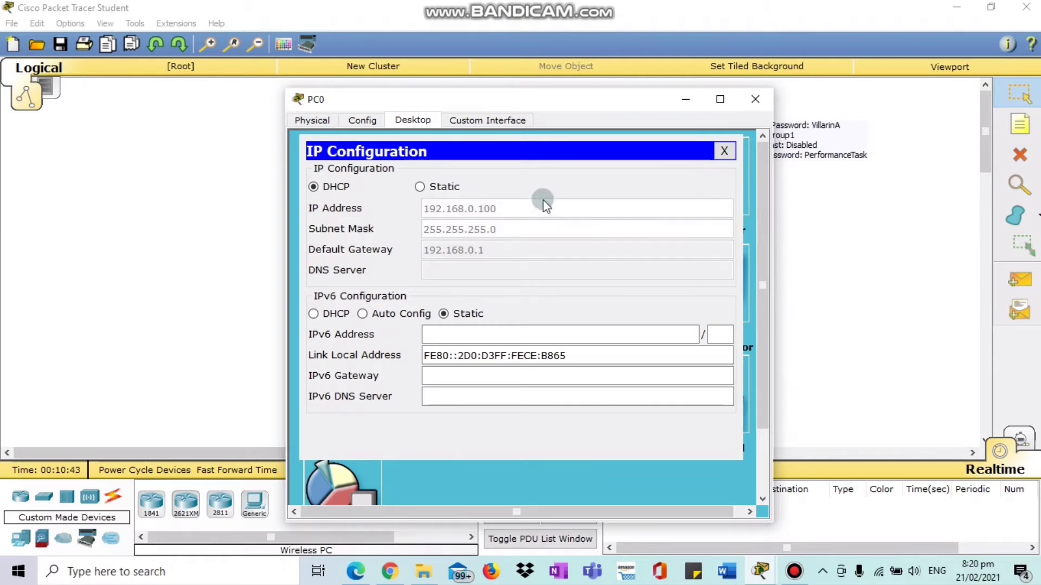
left_click(724, 152)
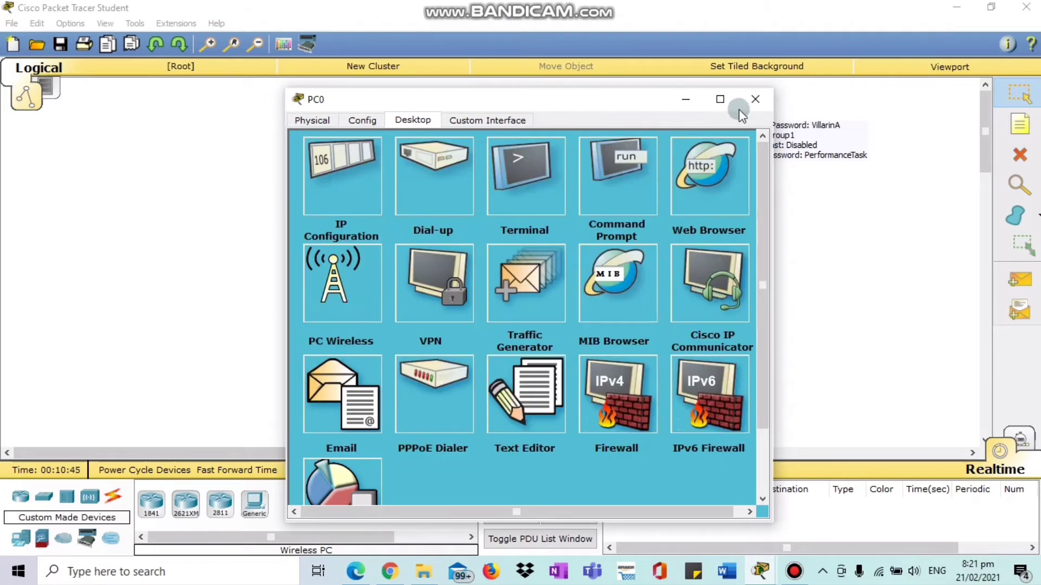
left_click(754, 99)
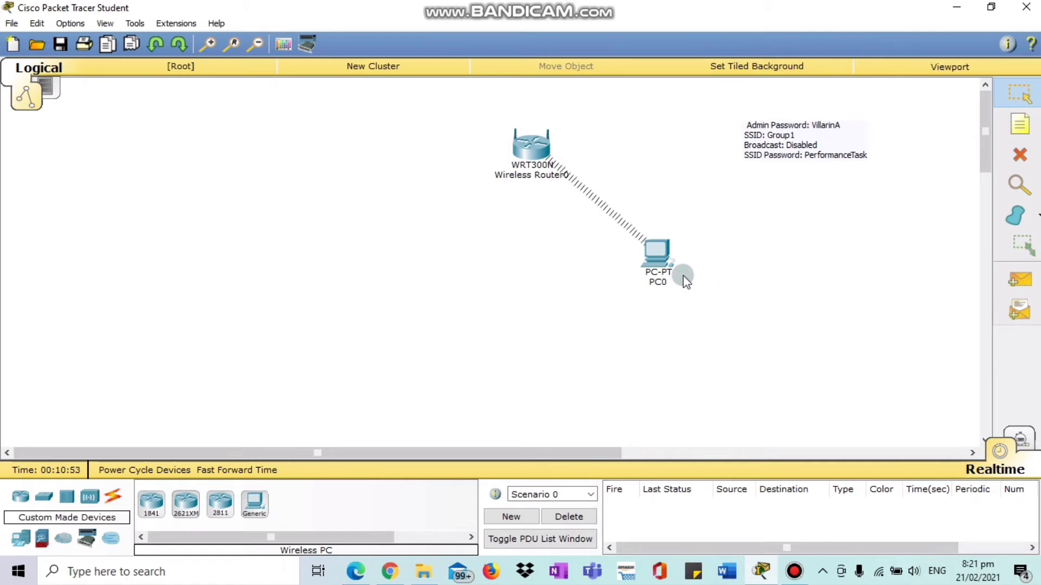
In PC0's web browser, load the router page at 192.168.0.1.
left_click(656, 263)
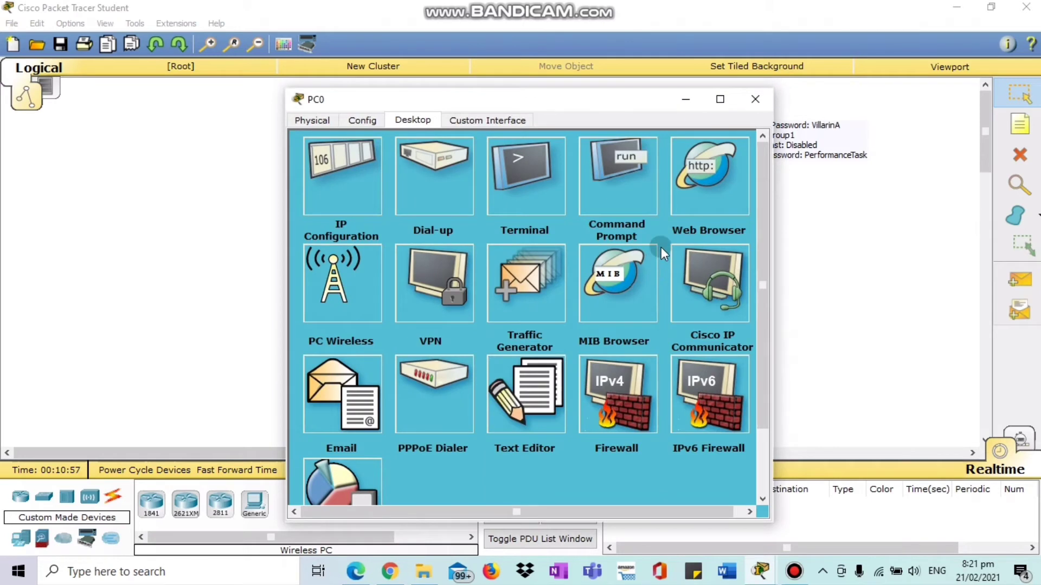
left_click(698, 181)
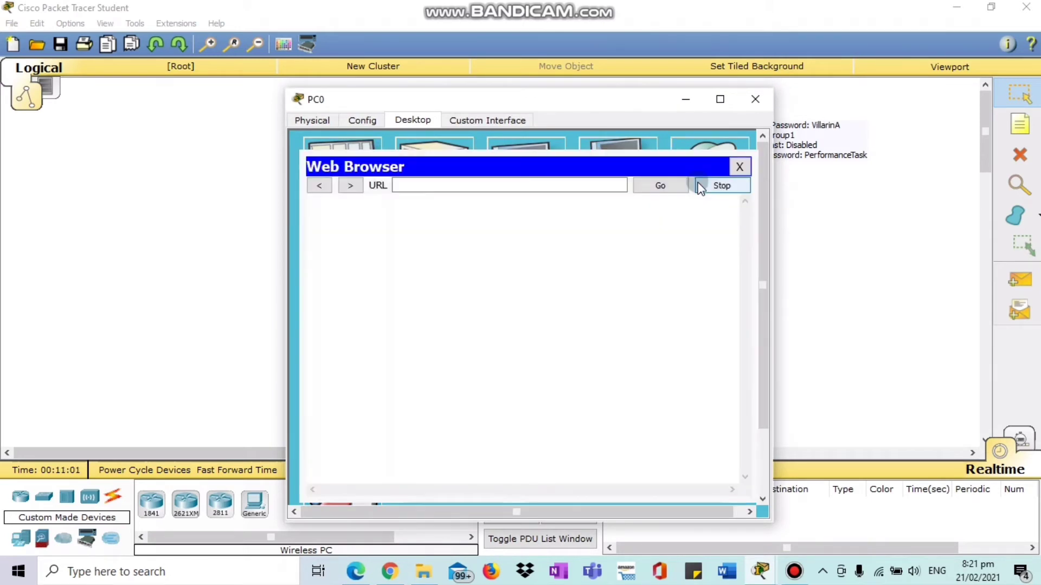
left_click(488, 186)
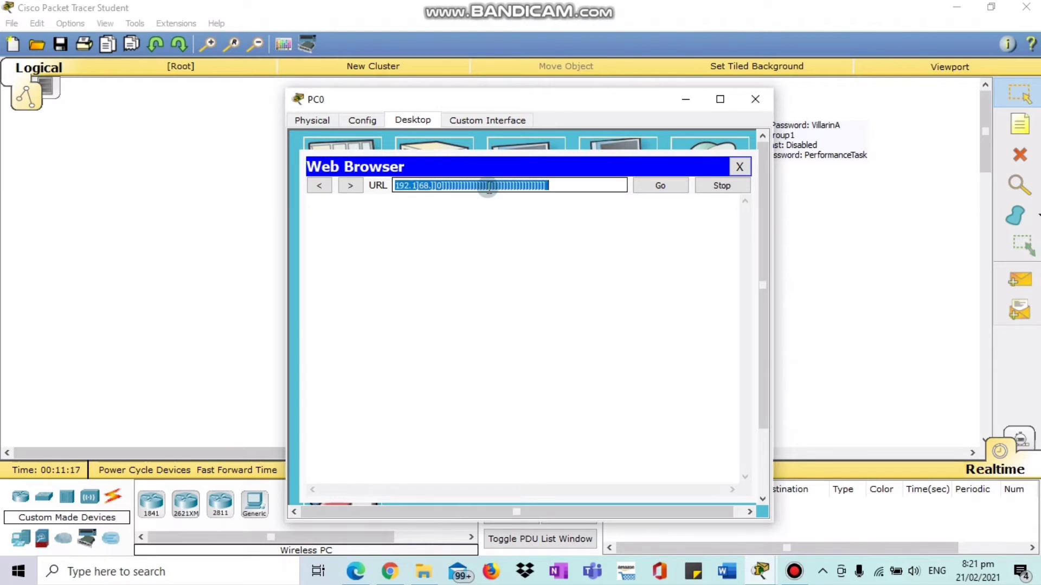
type("192.16")
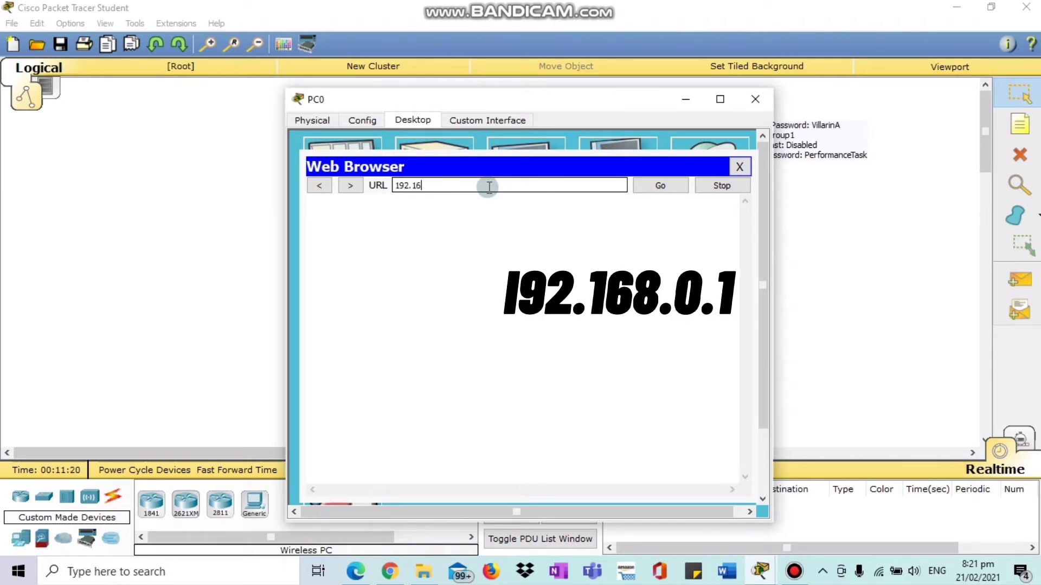
type("8..")
left_click(663, 186)
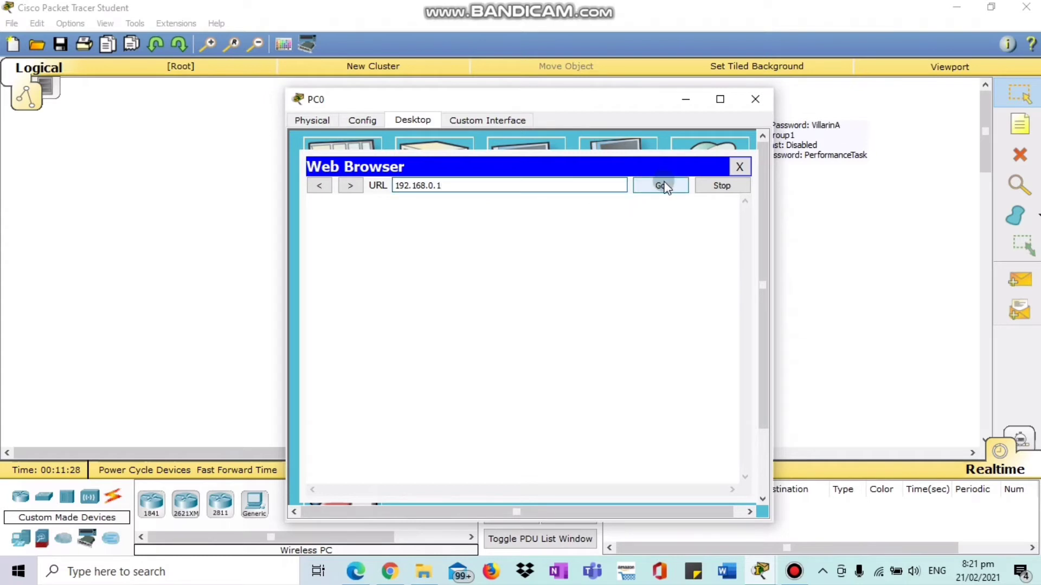
Fill in the router login user name and move to the password field.
left_click(499, 287)
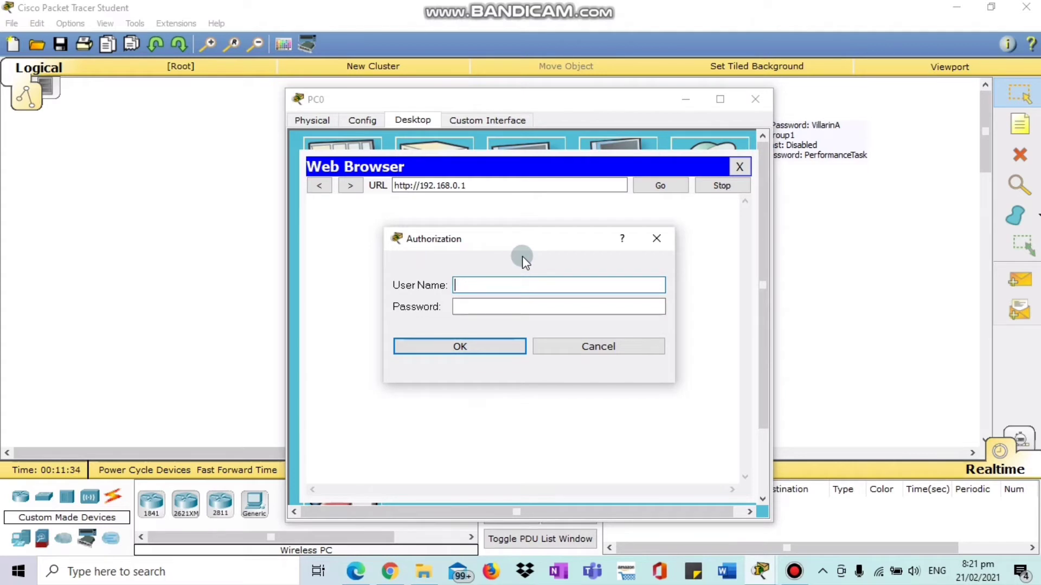
type("admin")
left_click(516, 299)
left_click(515, 306)
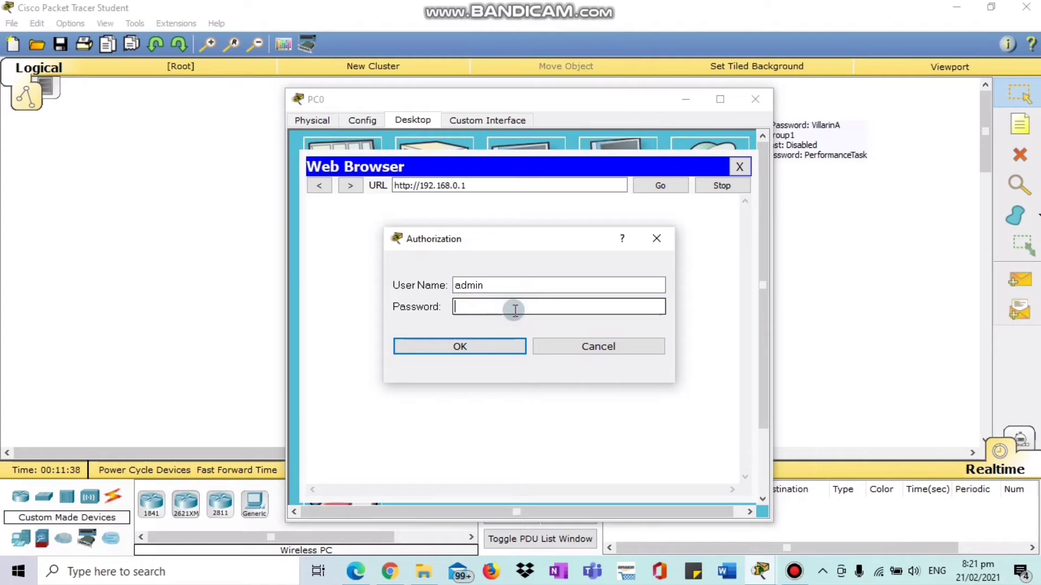
Sign in to the router and open its Administration management page.
type("admin")
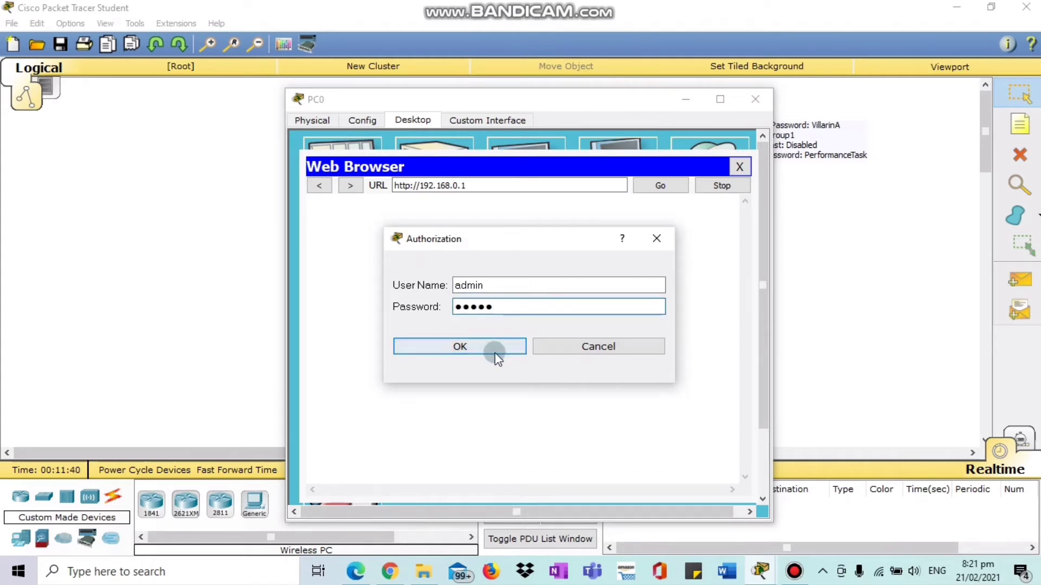
left_click(495, 348)
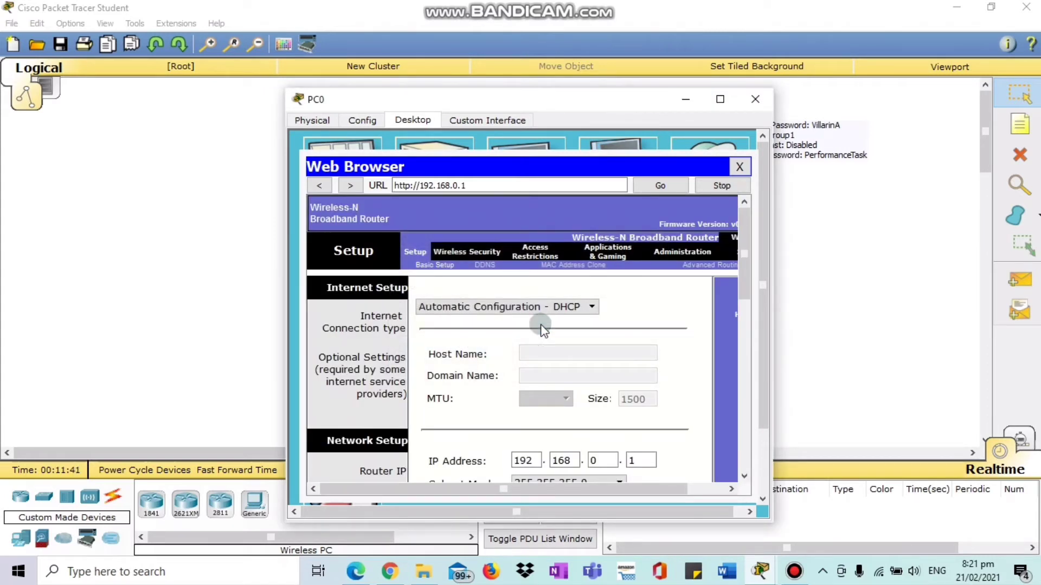
scroll(744, 314, "down", 2)
mouse_move(745, 314)
left_mouse_down()
mouse_move(718, 455)
mouse_move(717, 352)
mouse_move(737, 264)
left_mouse_up()
left_click_drag(629, 99, 475, 59)
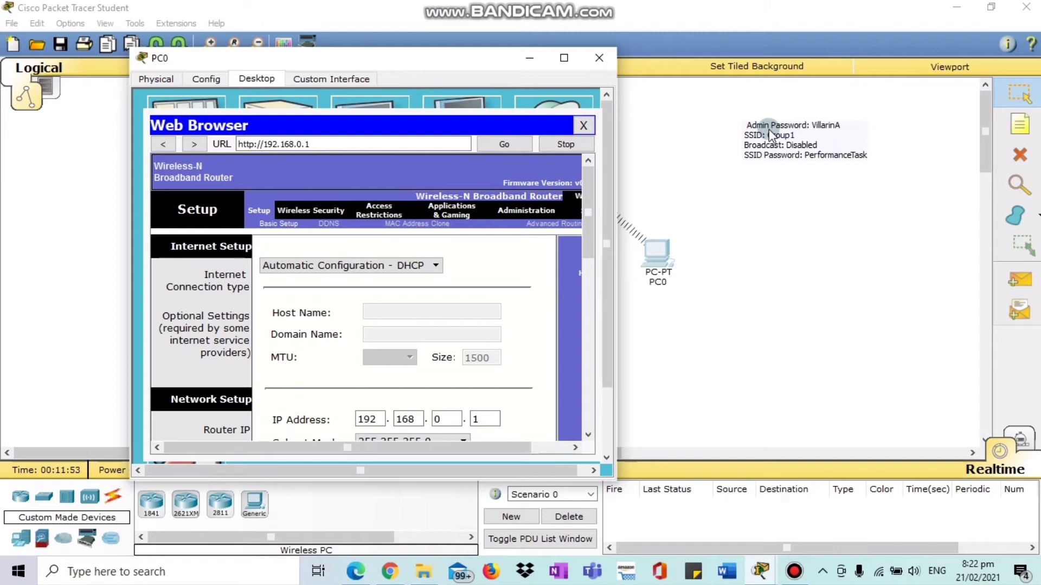
left_click(516, 216)
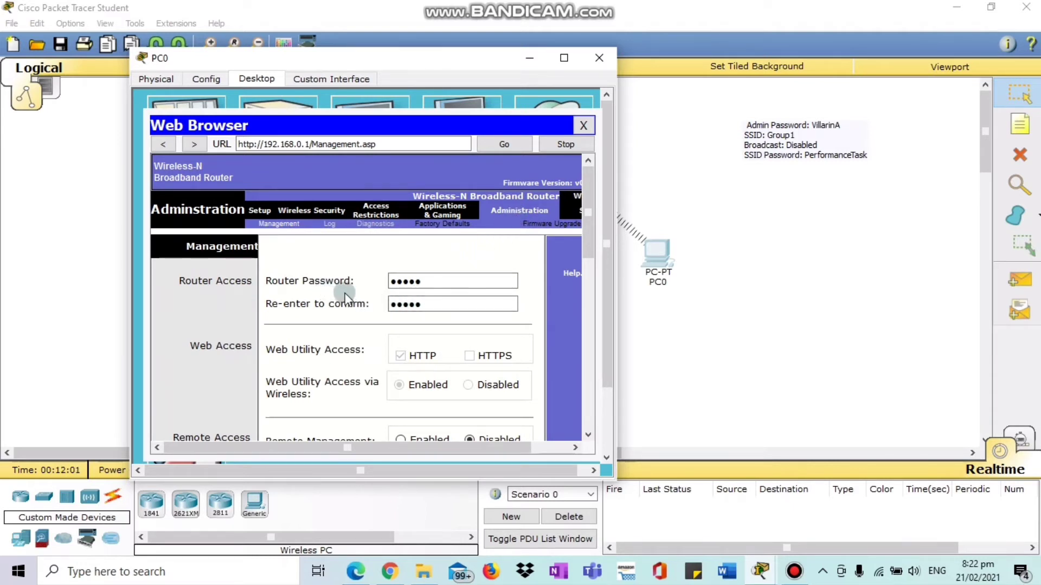
Replace the Router Password and its confirmation with the new admin password.
left_click_drag(437, 281, 358, 283)
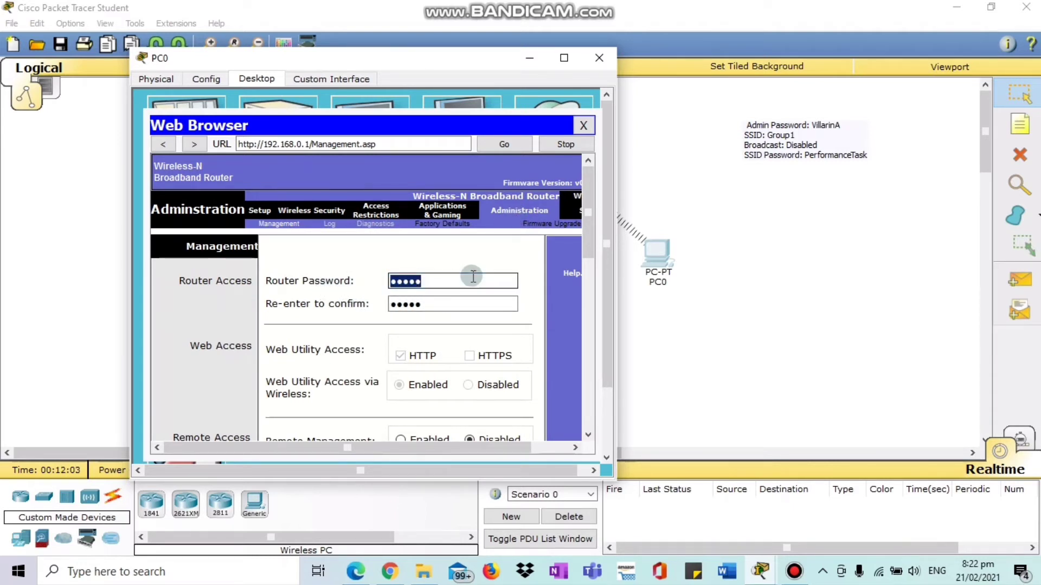
type("Vill")
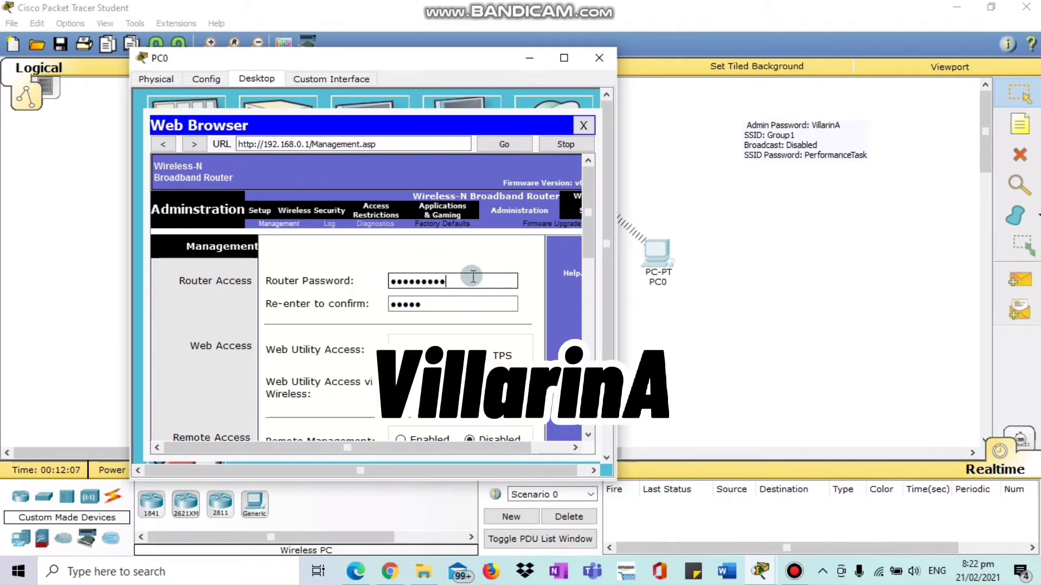
type("arinA")
left_click_drag(441, 304, 346, 324)
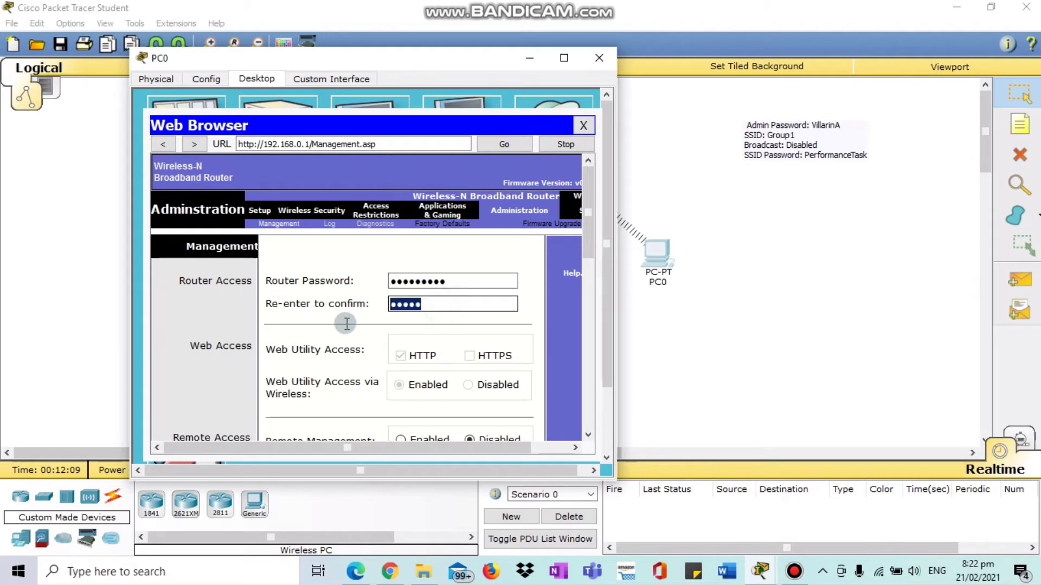
type("V")
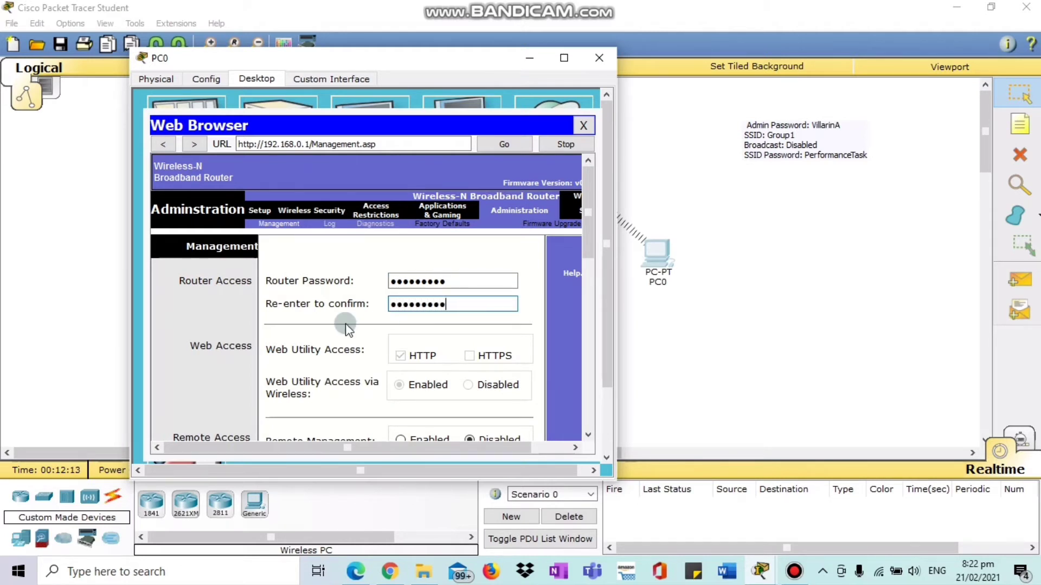
left_click_drag(587, 235, 567, 425)
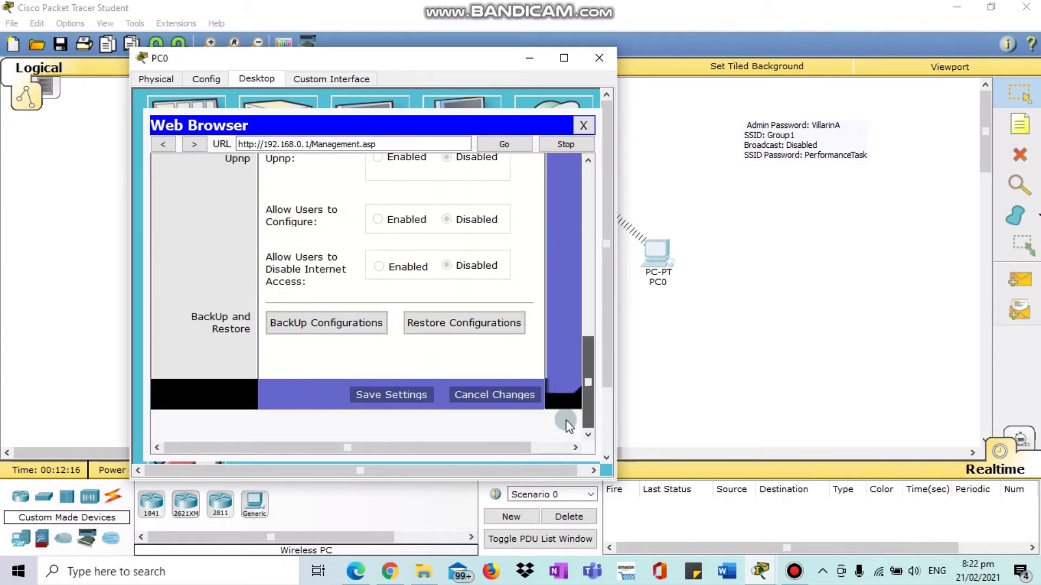
Save the settings, re-authorize with the router credentials, and continue to the management page.
left_click(413, 395)
left_click(342, 238)
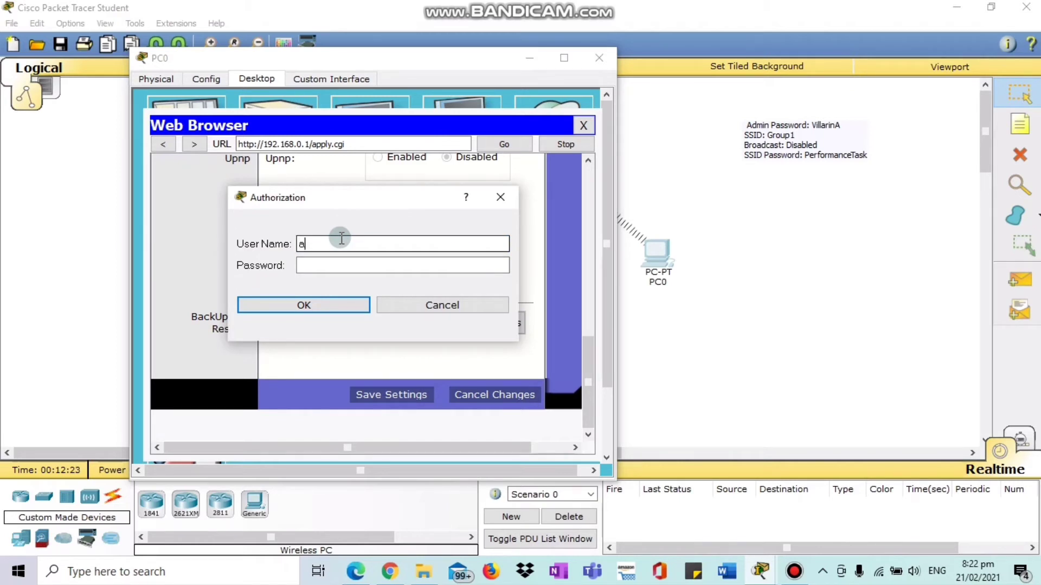
left_click(337, 264)
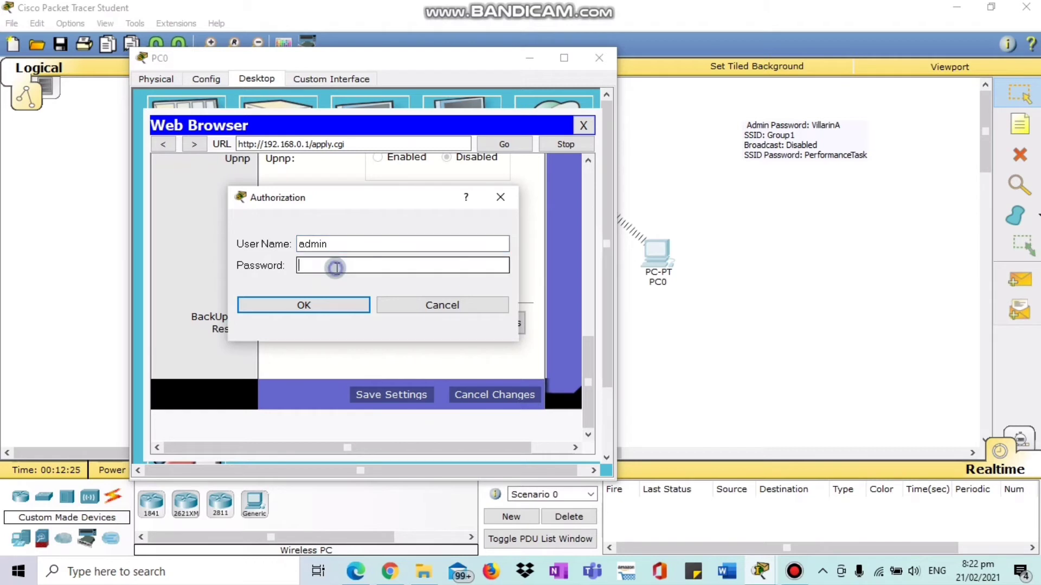
type("V")
left_click(327, 301)
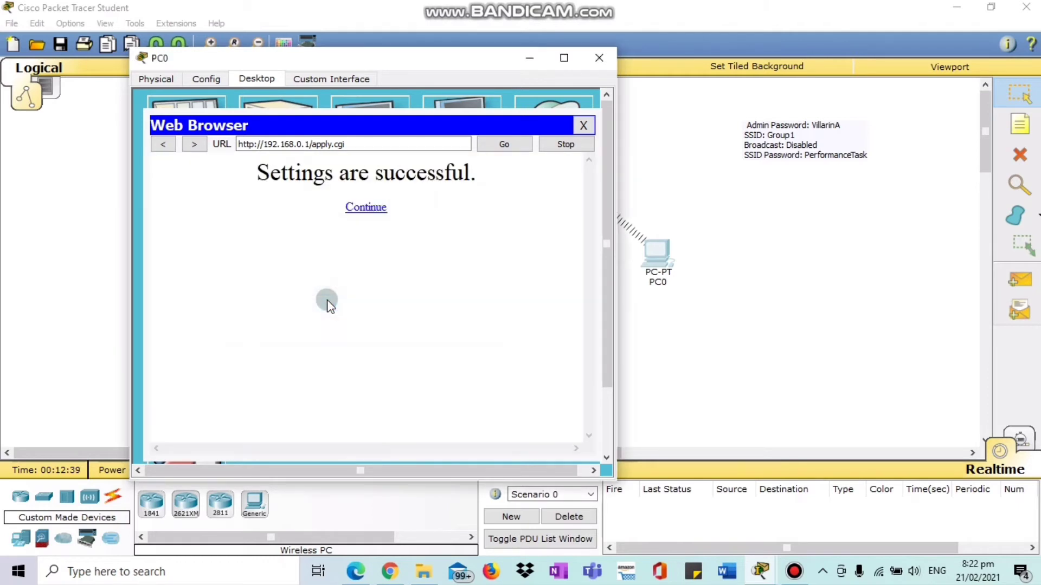
left_click(365, 207)
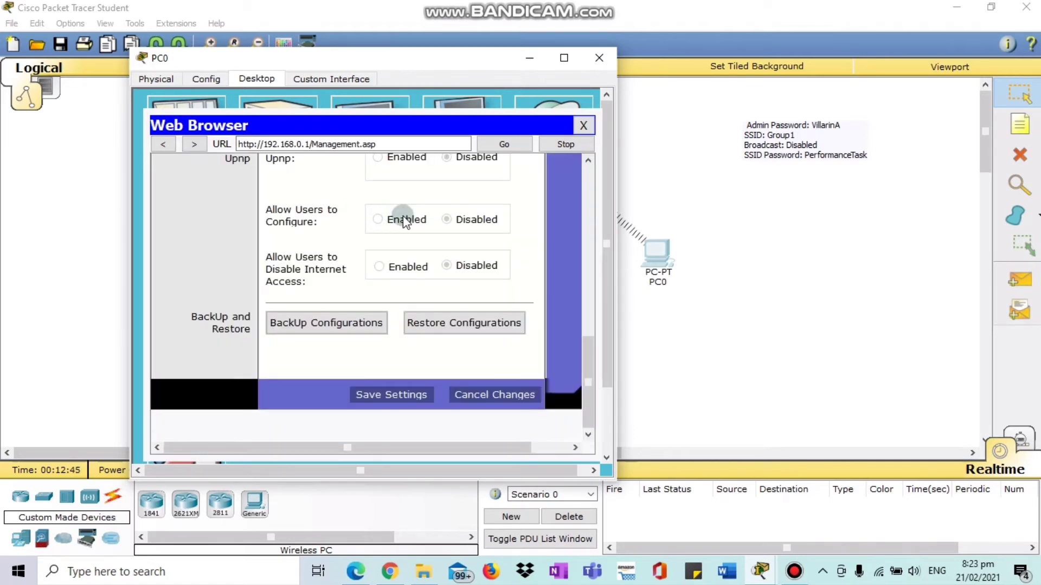
Bring up the router's Basic Wireless Settings page in PC0's browser.
left_click(588, 401)
left_click_drag(590, 404, 587, 181)
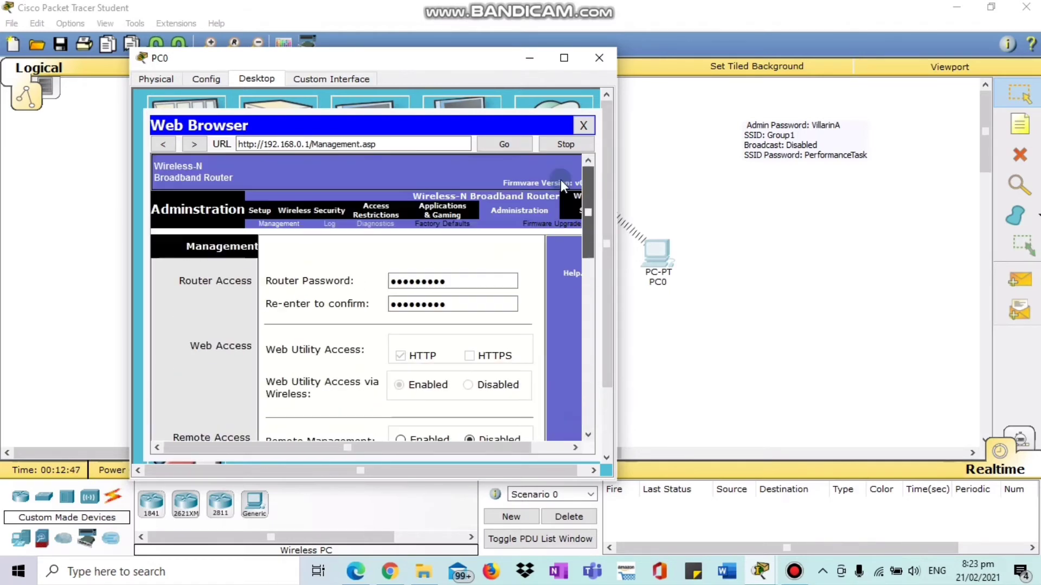
left_click(442, 298)
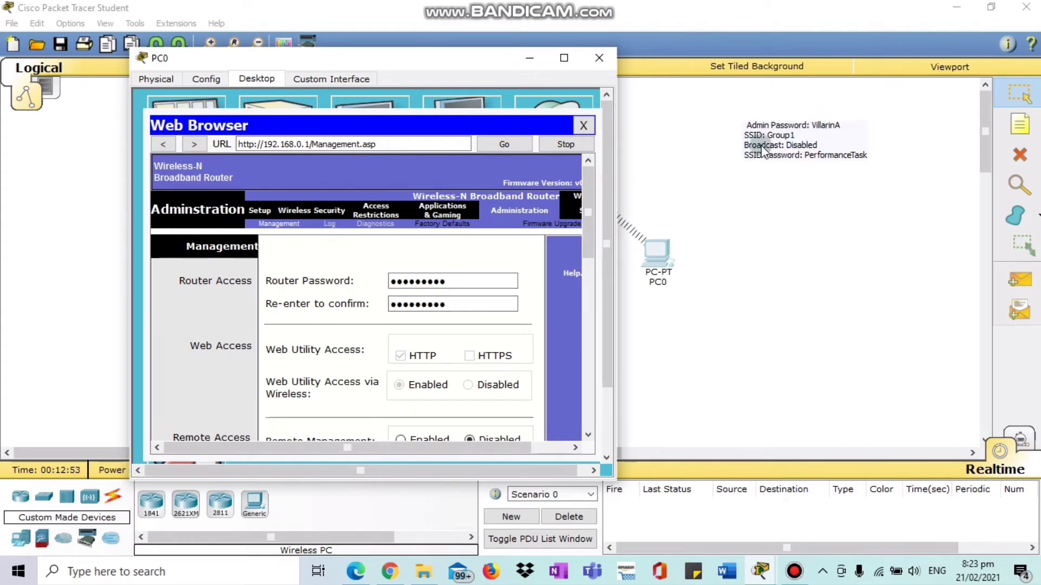
left_click(285, 210)
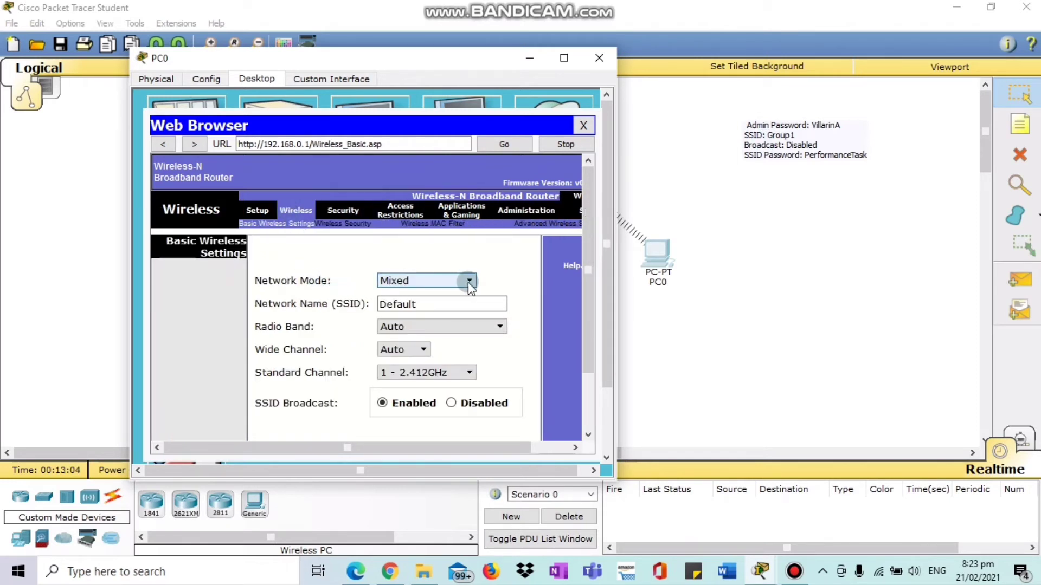
left_click_drag(594, 294, 595, 321)
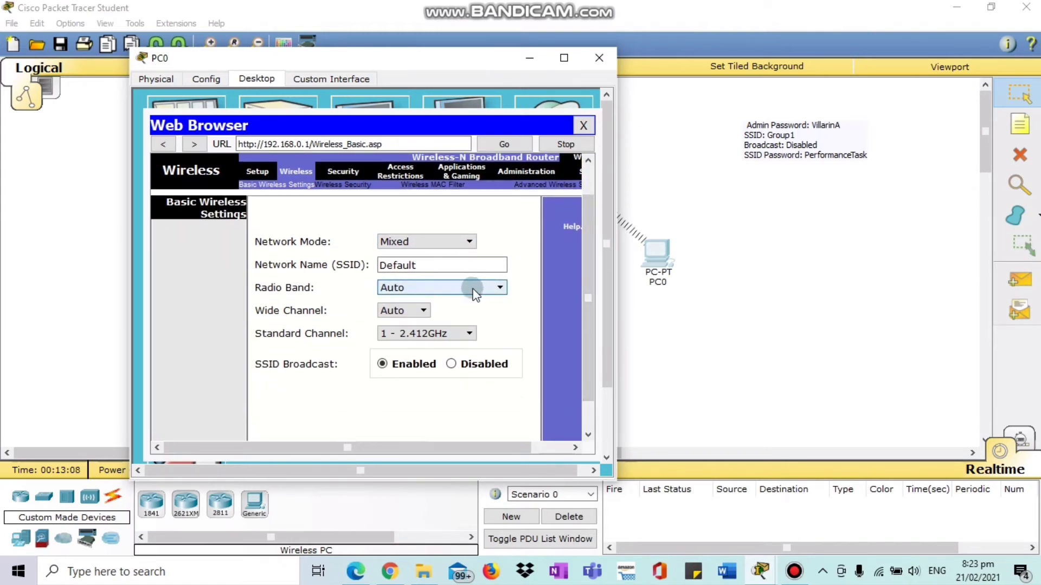
Change the SSID to Group1, set SSID Broadcast to Disabled, and save the settings.
left_click(425, 265)
type("]]")
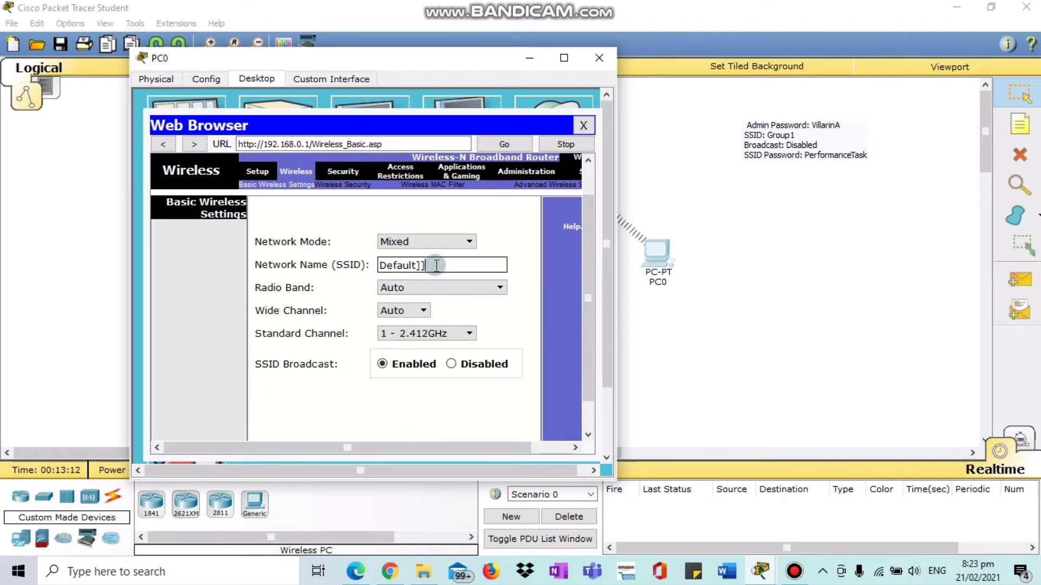
key("BackSpace")
key("BackSpace")
key("BackSpace")
key("BackSpace")
key("BackSpace")
key("BackSpace")
key("BackSpace")
key("BackSpace")
key("BackSpace")
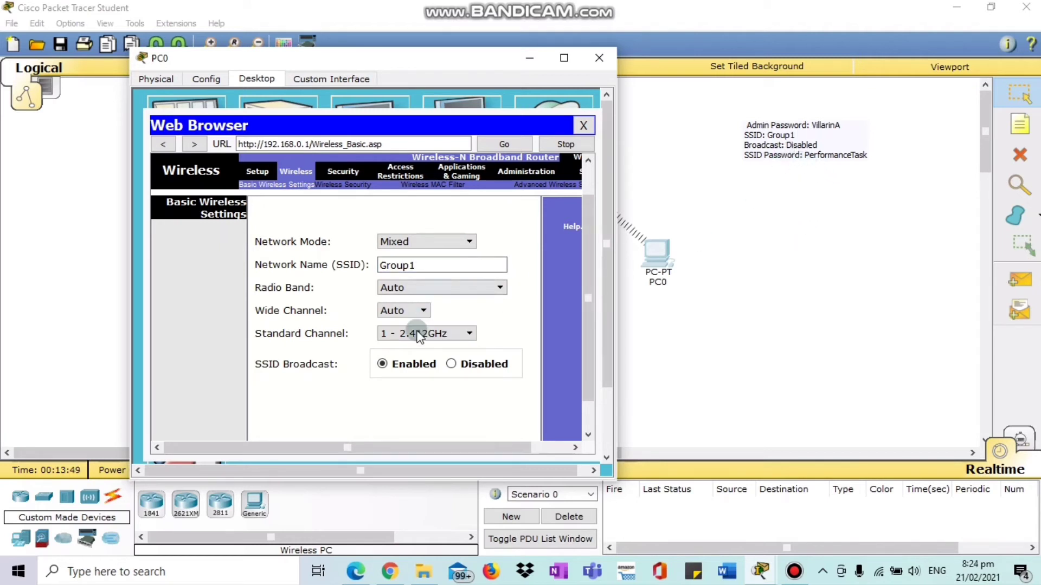
left_click(452, 364)
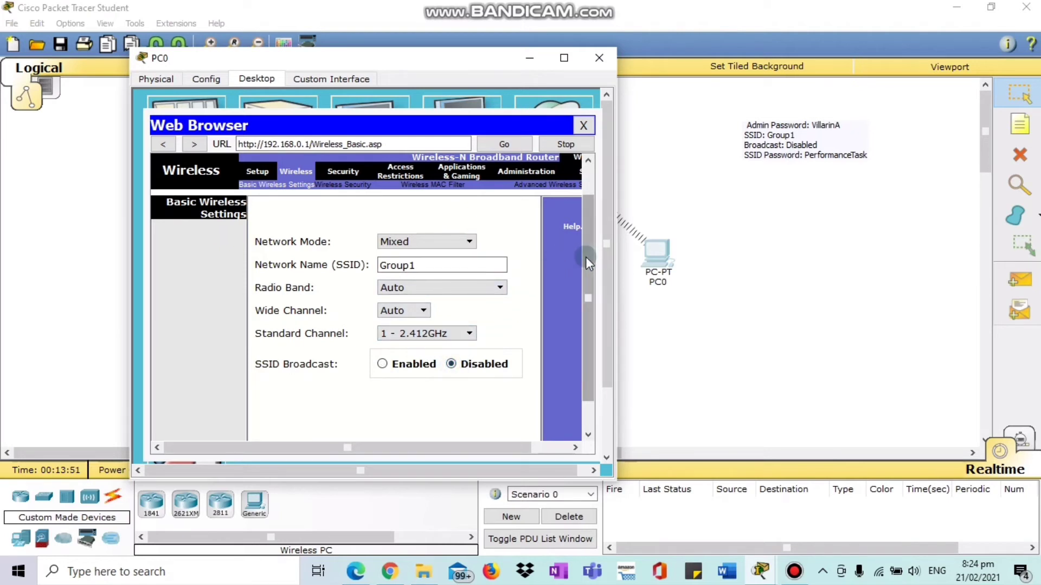
scroll(585, 257, "down", 2)
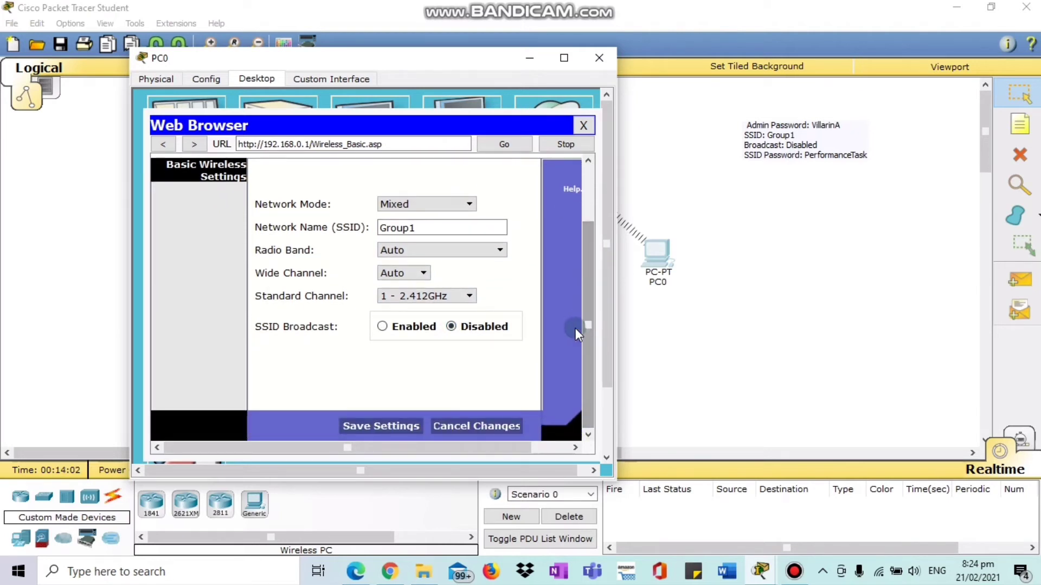
left_click(389, 430)
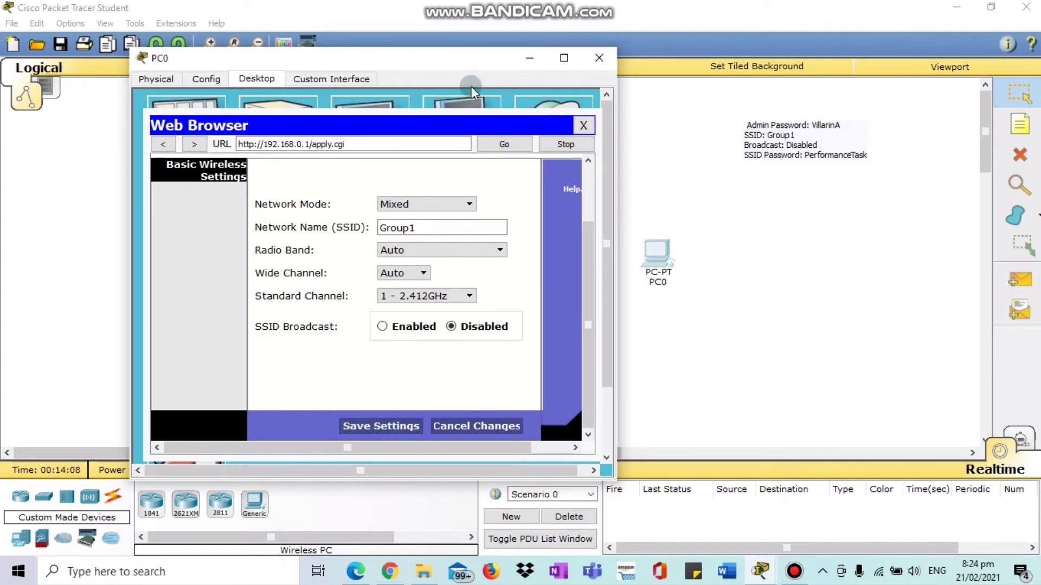
Move PC0's window aside and close it.
left_click_drag(472, 57, 407, 39)
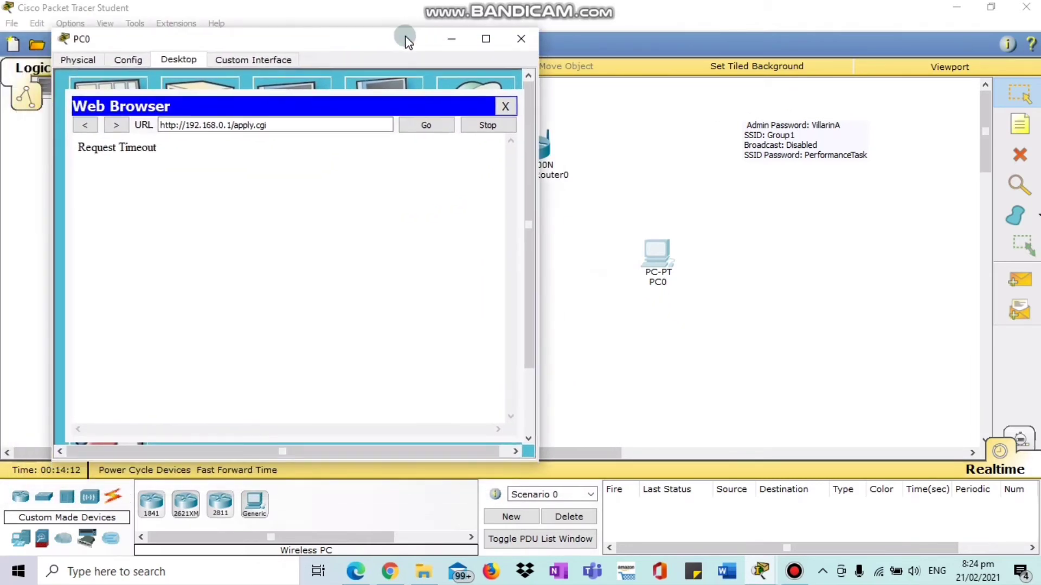
left_click(521, 40)
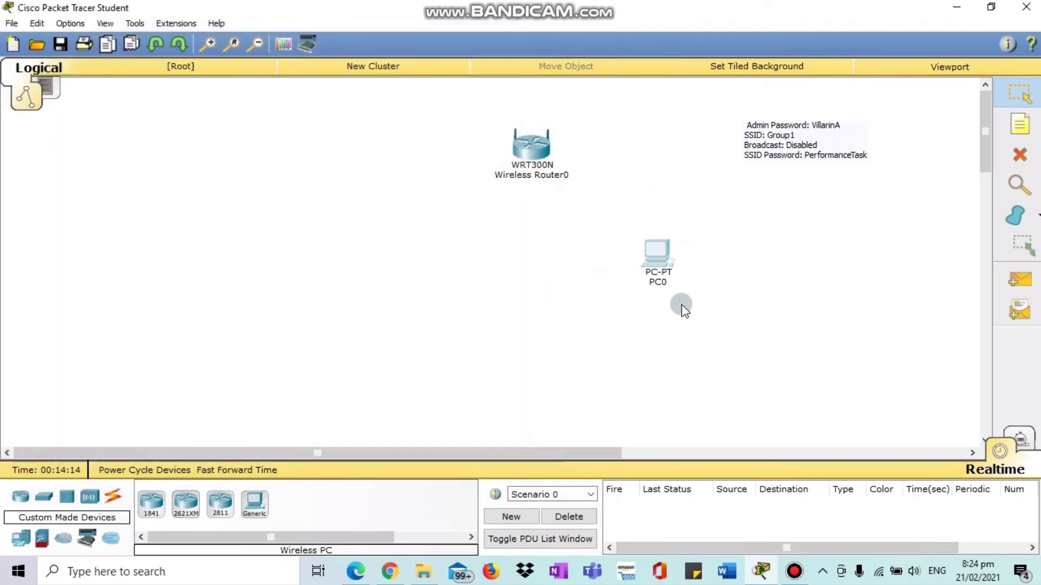
left_click_drag(552, 450, 635, 450)
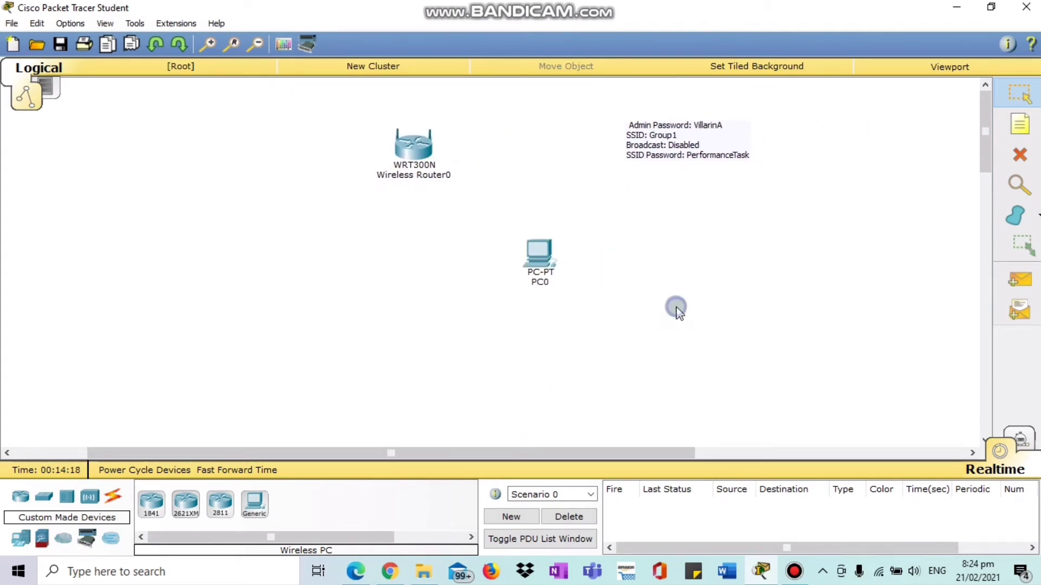
In PC0's PC Wireless, edit the existing profile using Advanced Setup.
left_click(544, 259)
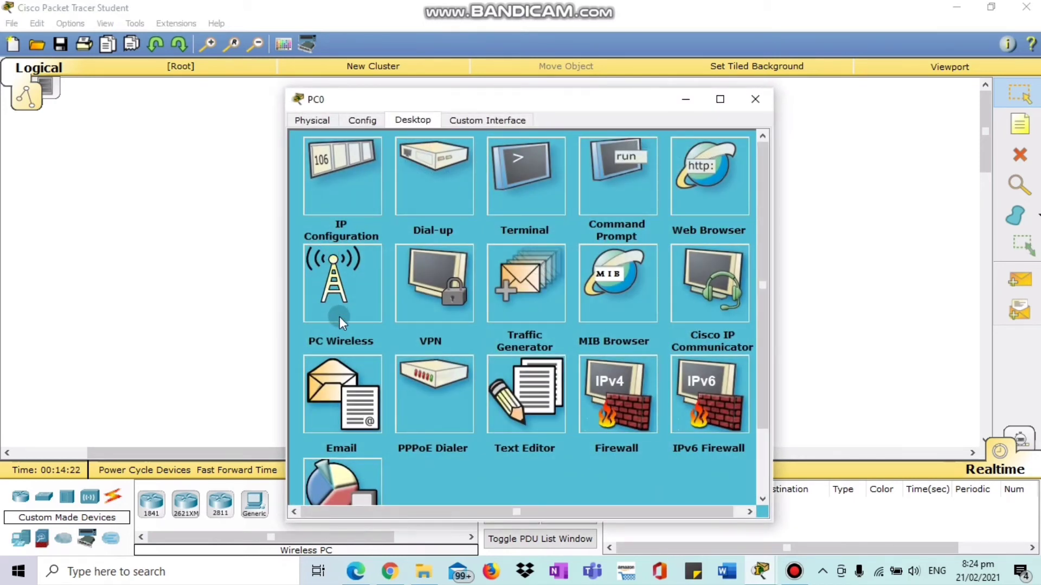
left_click(340, 302)
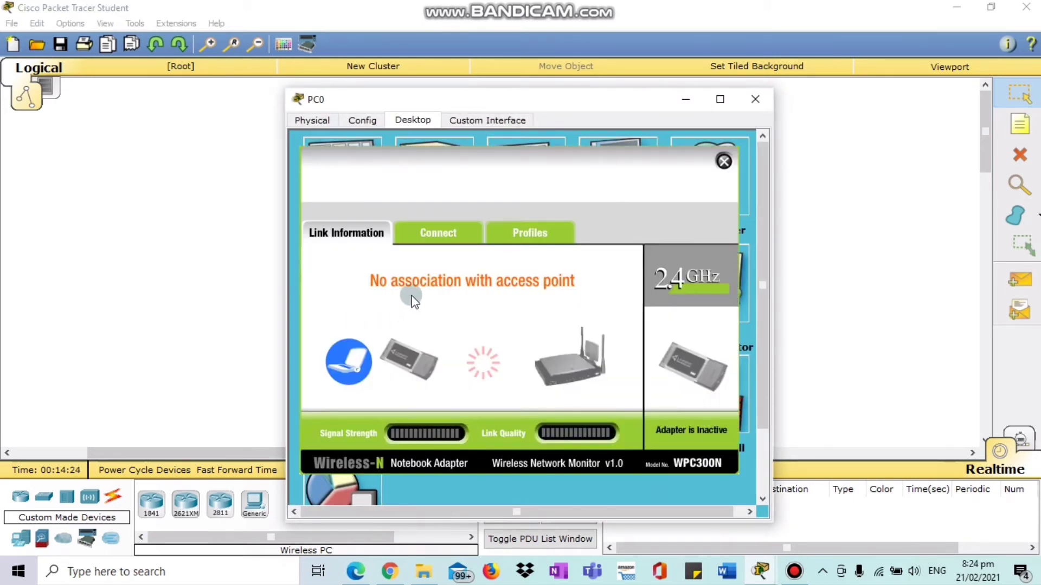
left_click(516, 233)
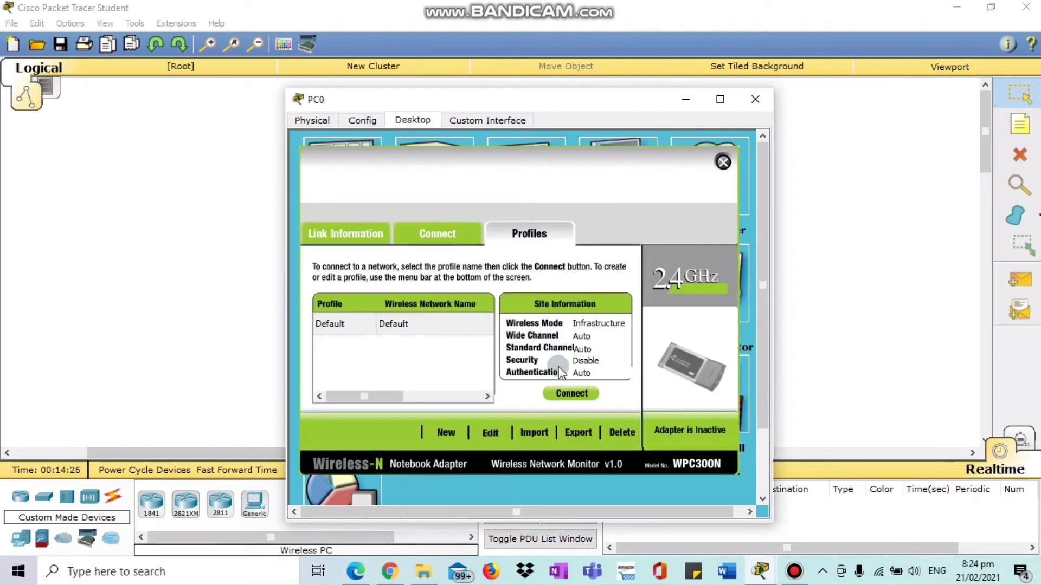
left_click(490, 433)
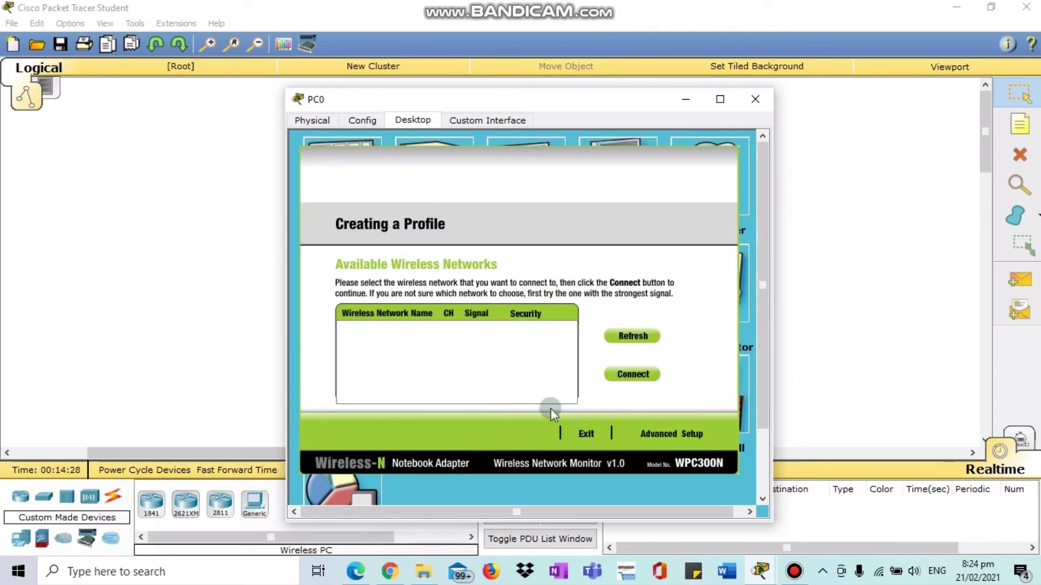
left_click(658, 434)
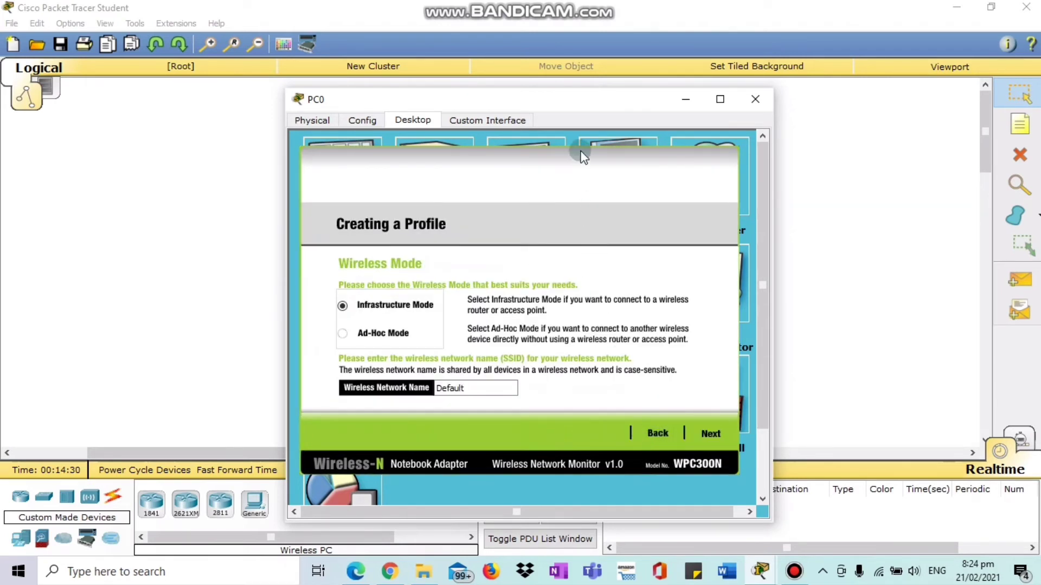
left_click_drag(591, 99, 531, 50)
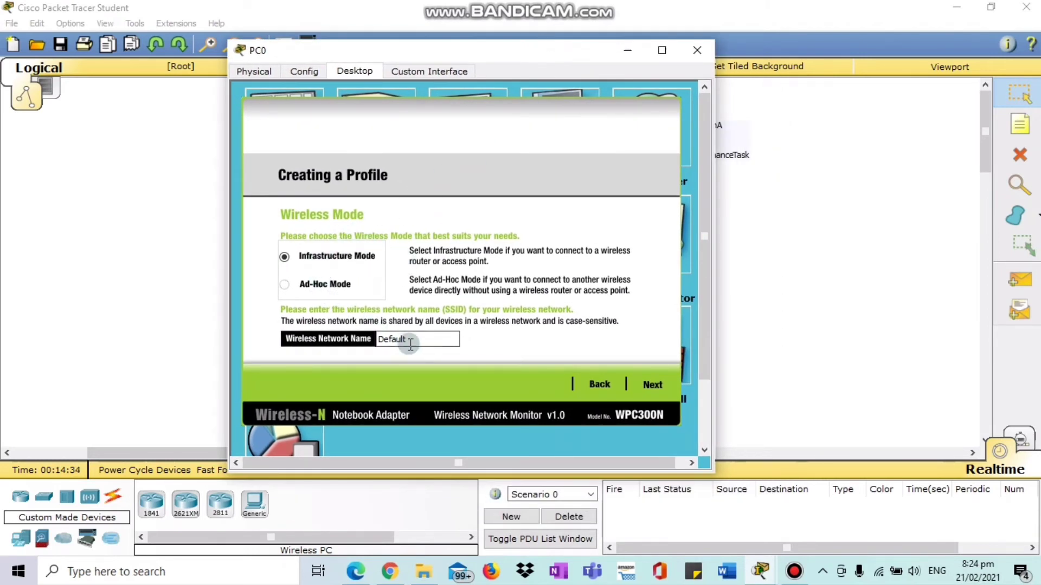
Replace the profile's network name Default with Group1 and accept it.
left_click(430, 340)
double_click(393, 340)
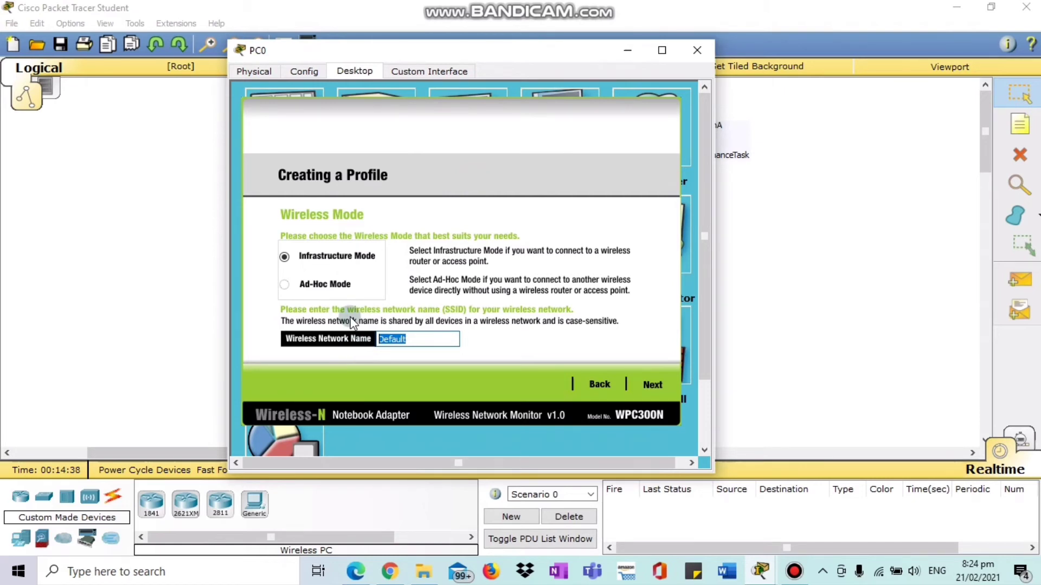
type("V")
key("Caps_Lock")
key("Caps_Lock")
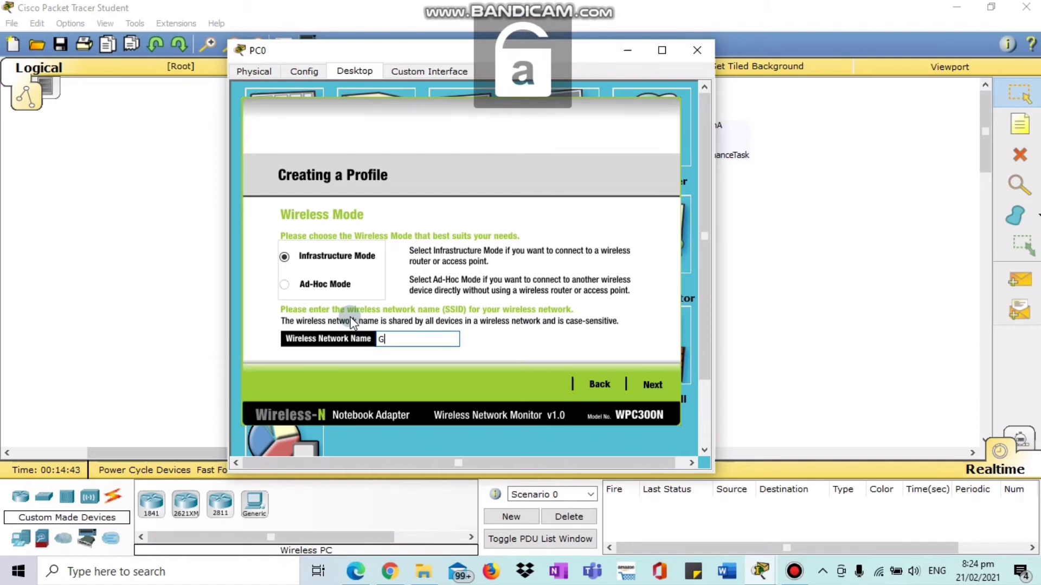
type("roup1")
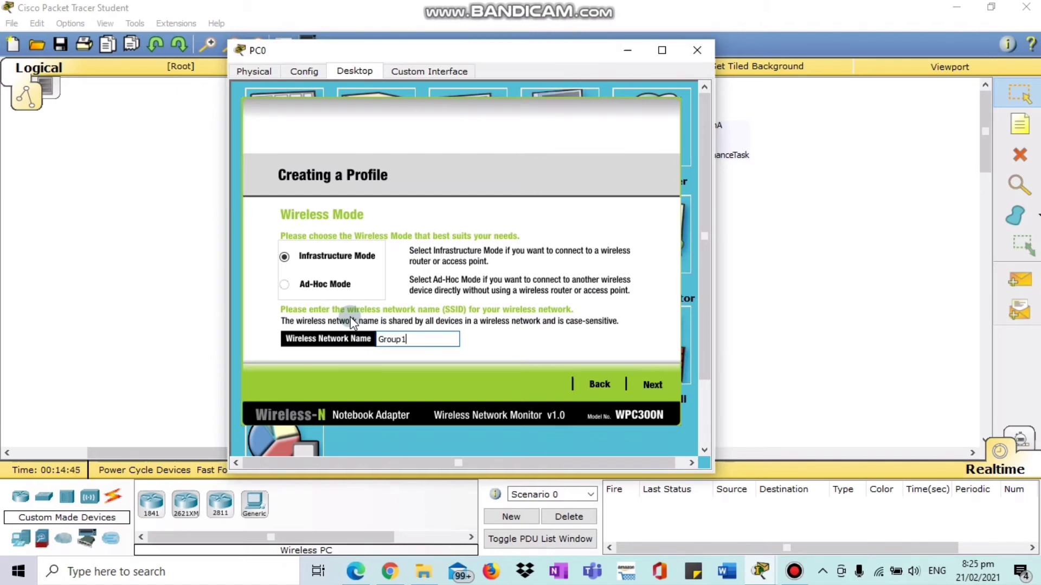
left_click(651, 386)
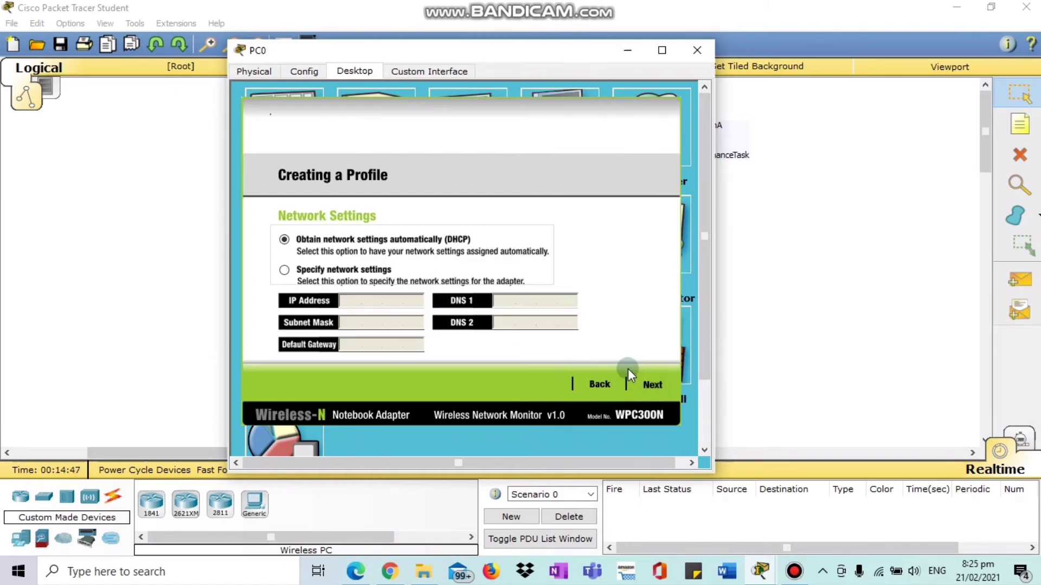
Keep DHCP network settings, save the profile, and connect PC0 to Group1.
left_click(650, 384)
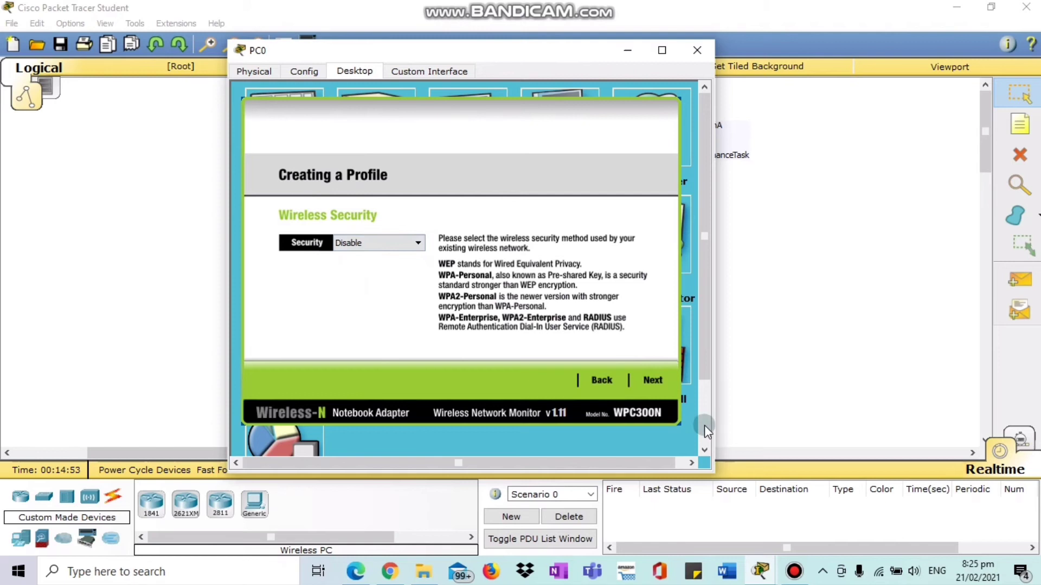
left_click(648, 378)
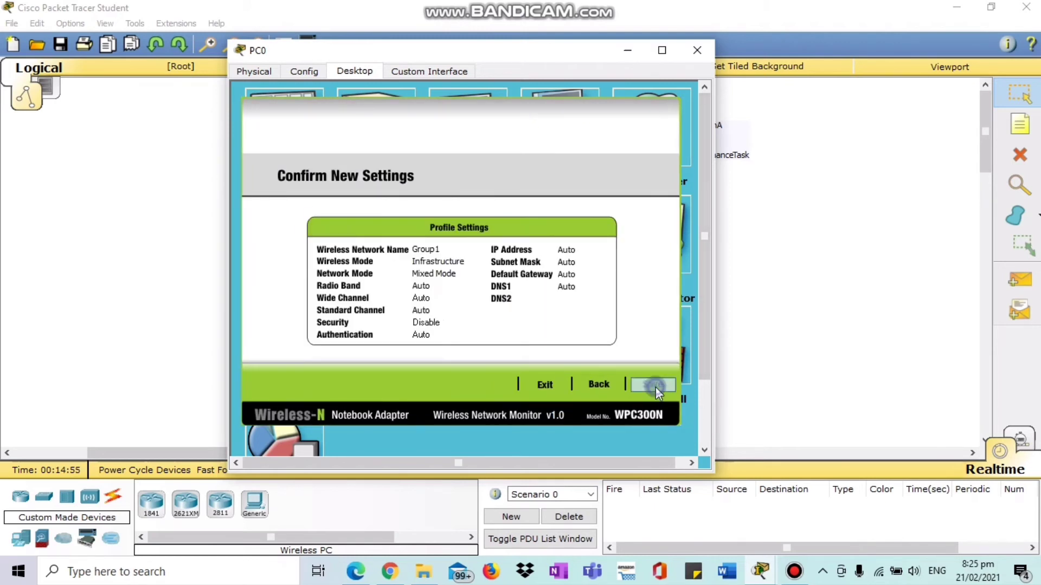
left_click(655, 387)
left_click(635, 385)
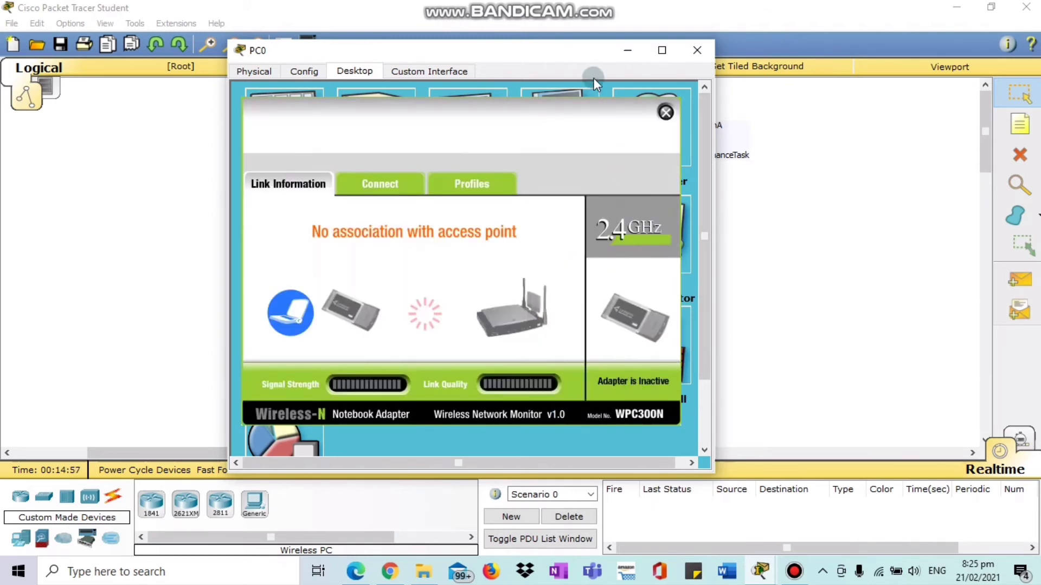
left_click(545, 46)
left_click_drag(545, 47, 431, 102)
Return focus to the Logical workspace showing PC0 linked to the router.
left_click(807, 252)
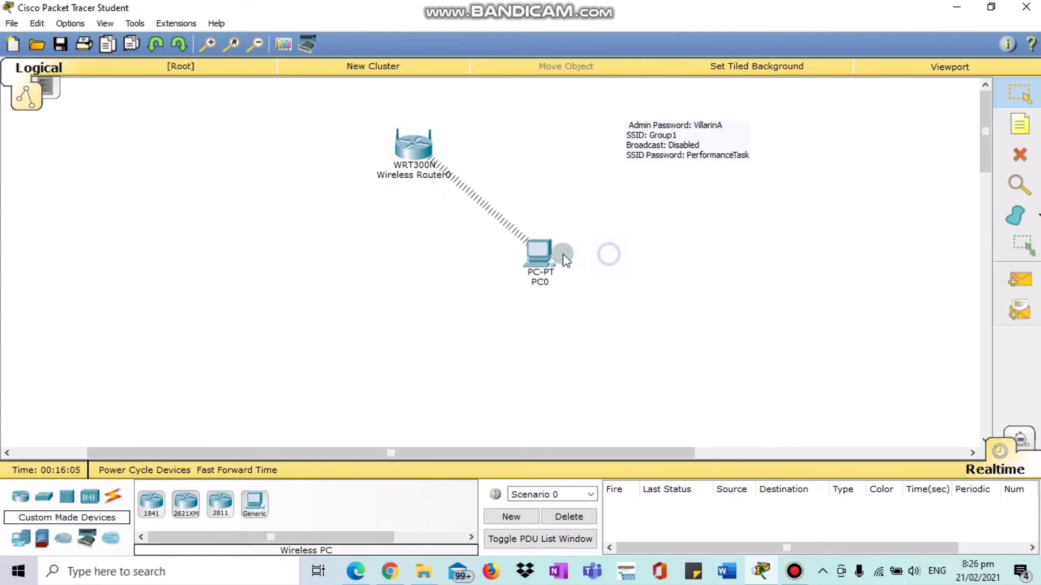
Load the router's page at 192.168.0.1 in PC0's web browser.
left_click(536, 258)
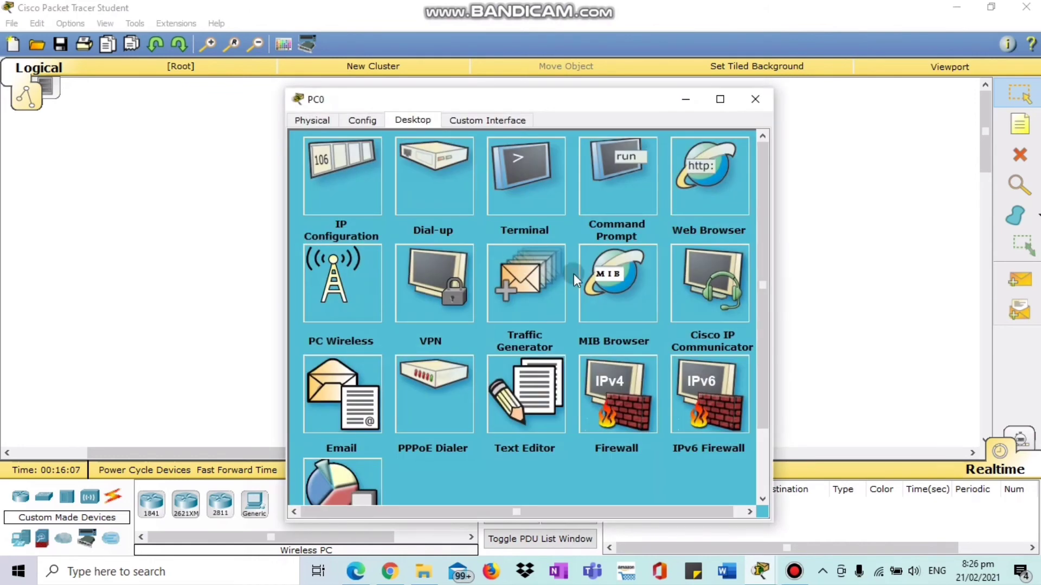
left_click(709, 170)
left_click(462, 185)
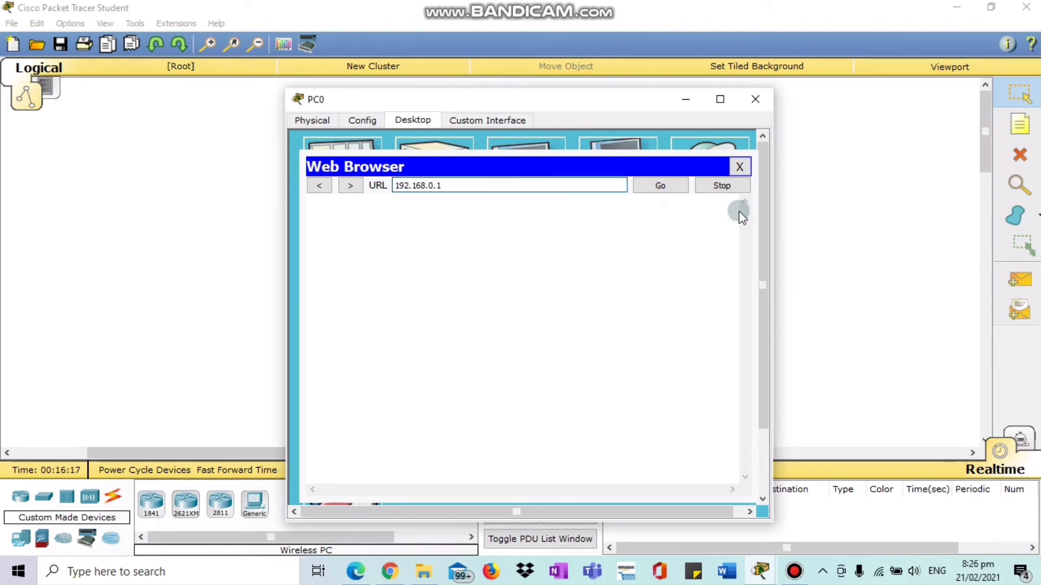
left_click(646, 185)
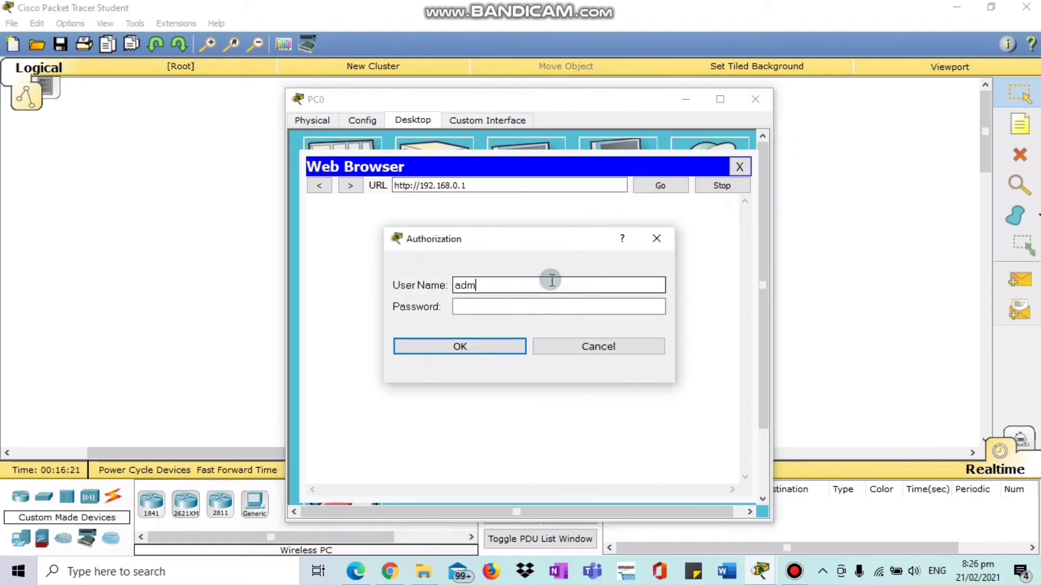
Log in with the router's username and password and open Basic Wireless Settings.
type("admin")
left_click(531, 307)
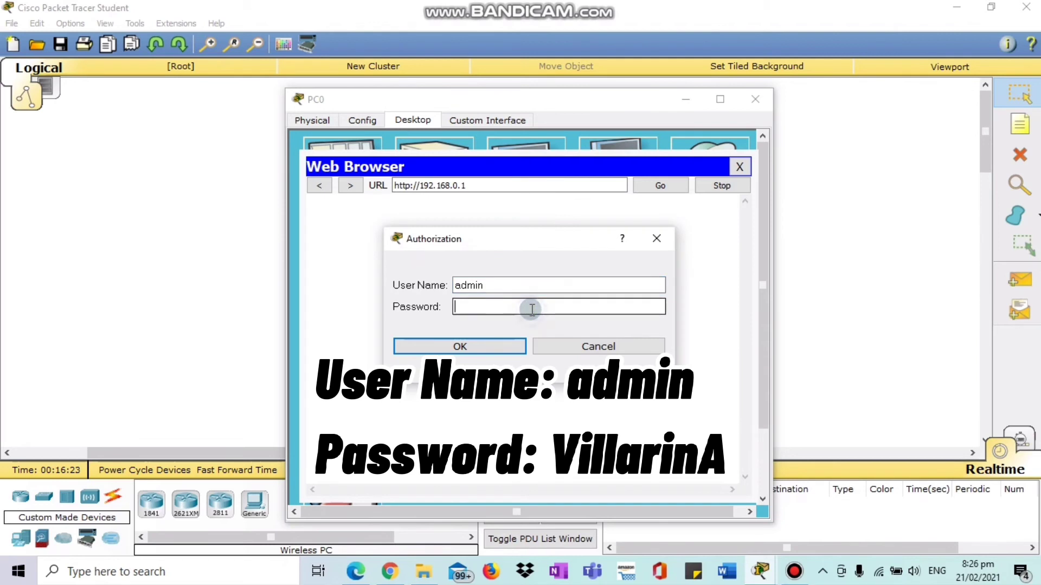
type("VillarinA")
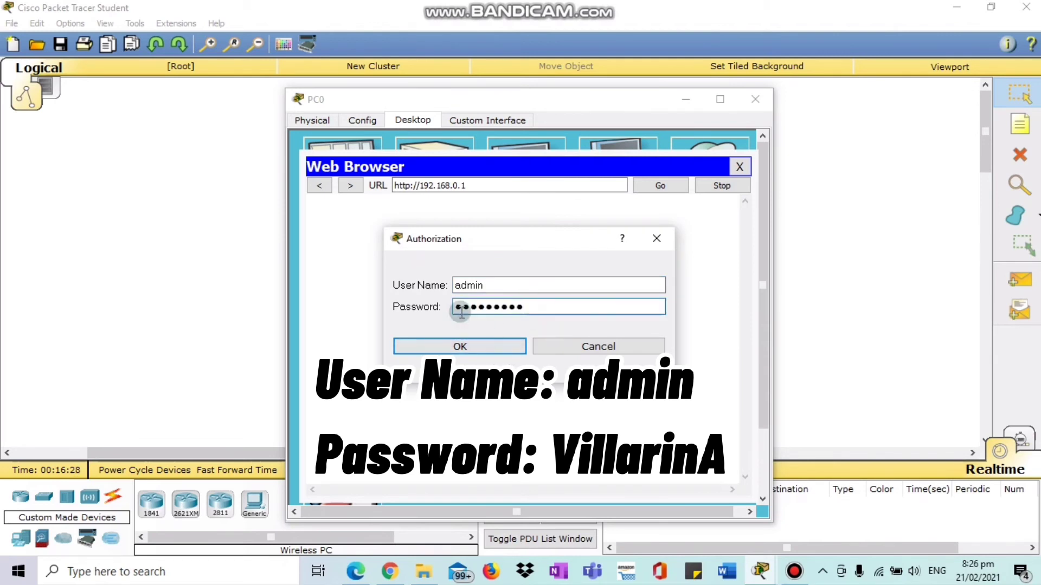
left_click(460, 347)
scroll(736, 316, "down", 3)
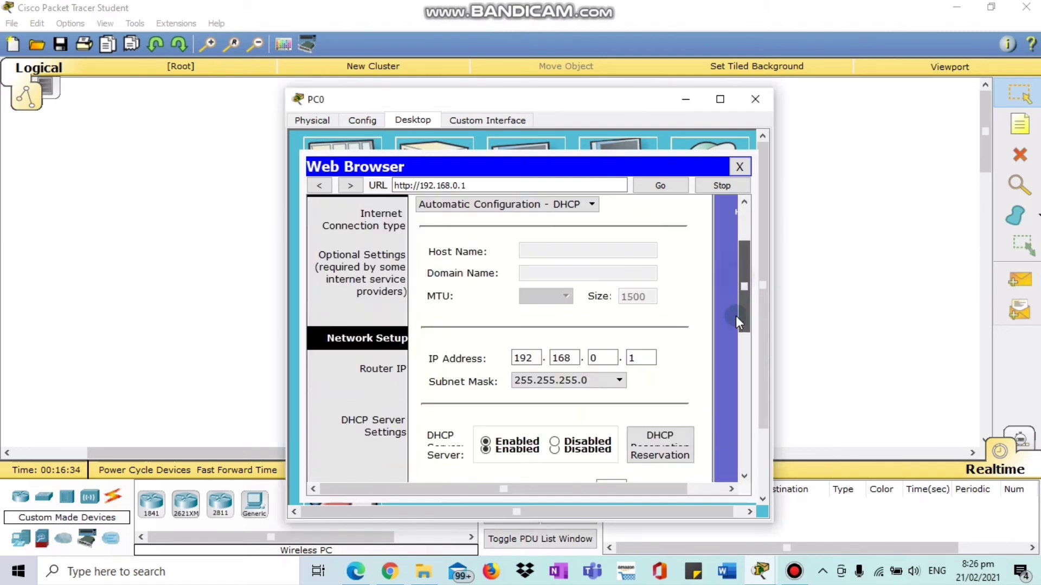
left_click_drag(736, 315, 721, 262)
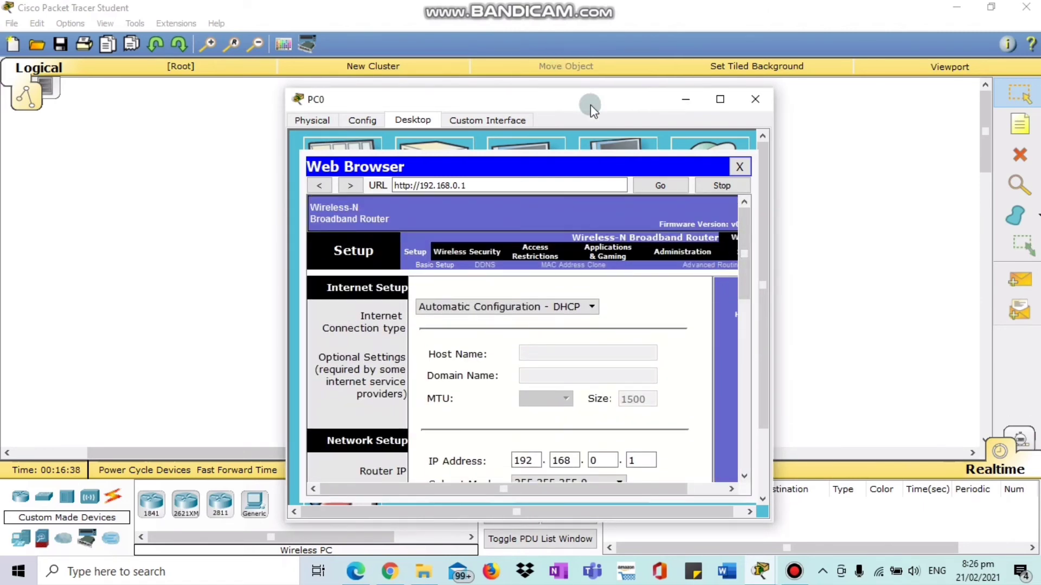
left_click_drag(590, 105, 409, 59)
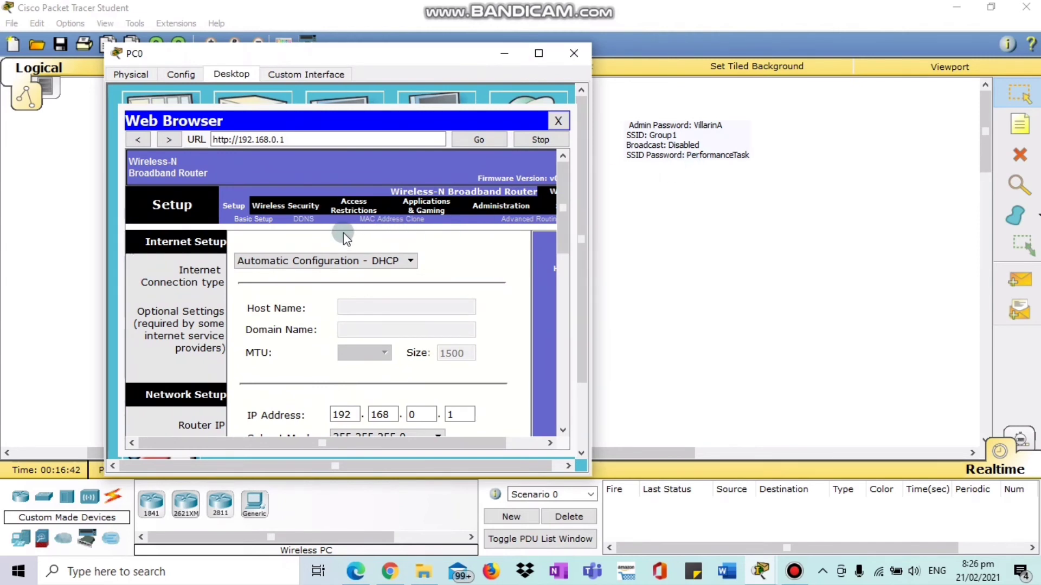
left_click(273, 205)
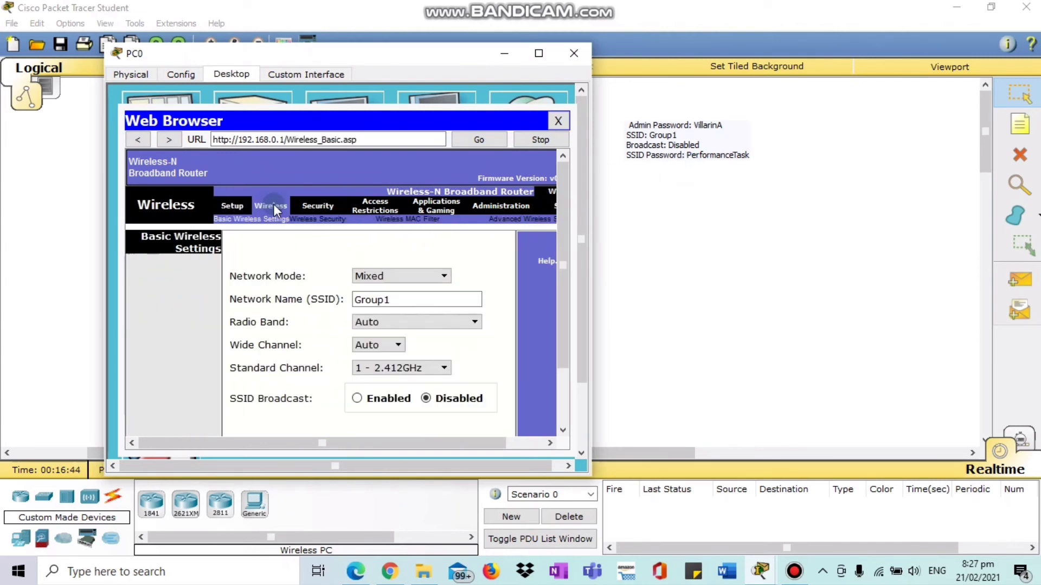
Set Wireless Security to WPA2 Personal with the noted passphrase, save, and close PC0.
left_click(318, 220)
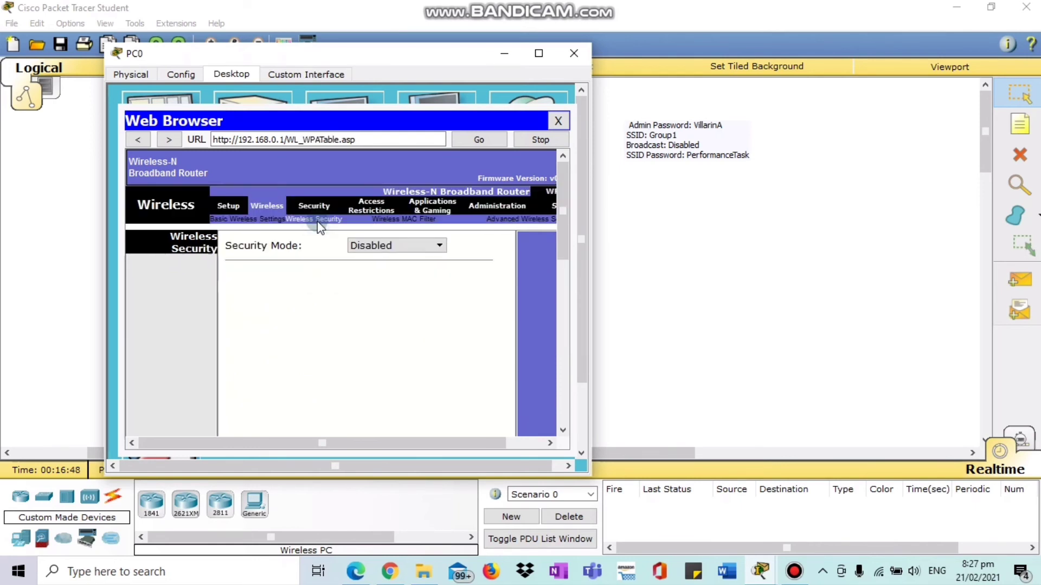
left_click(432, 247)
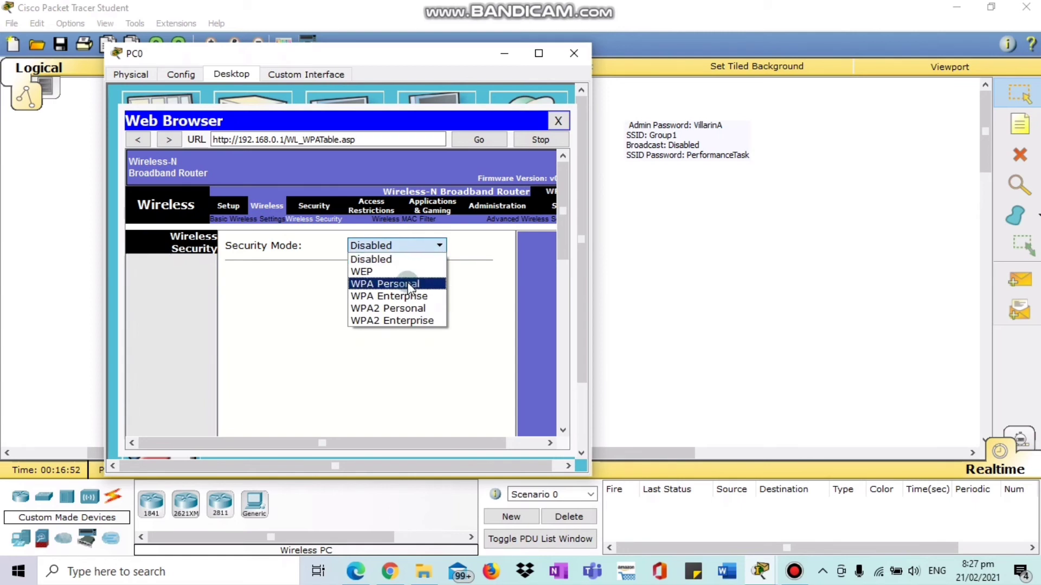
left_click(413, 309)
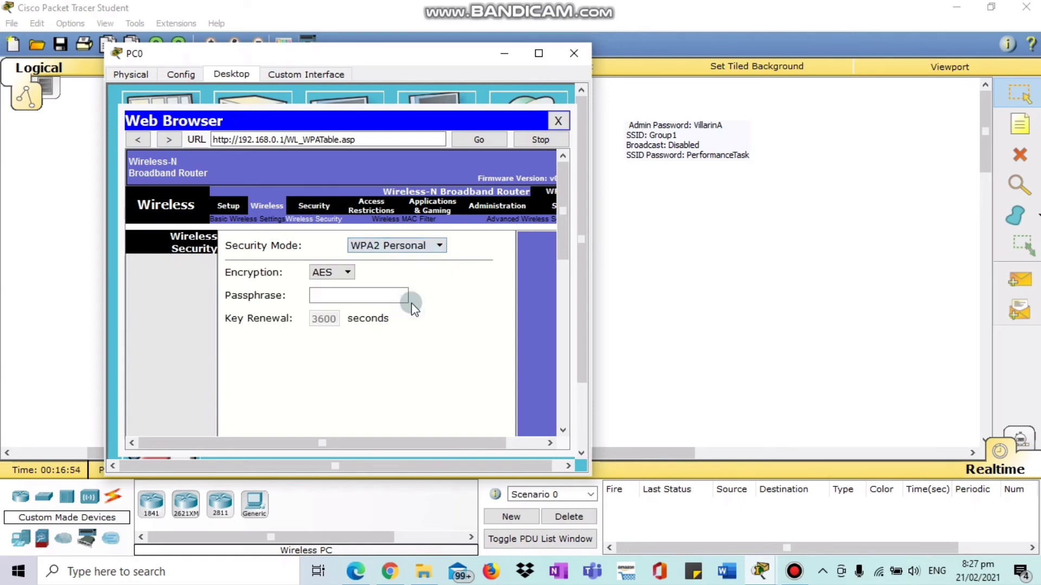
left_click(374, 295)
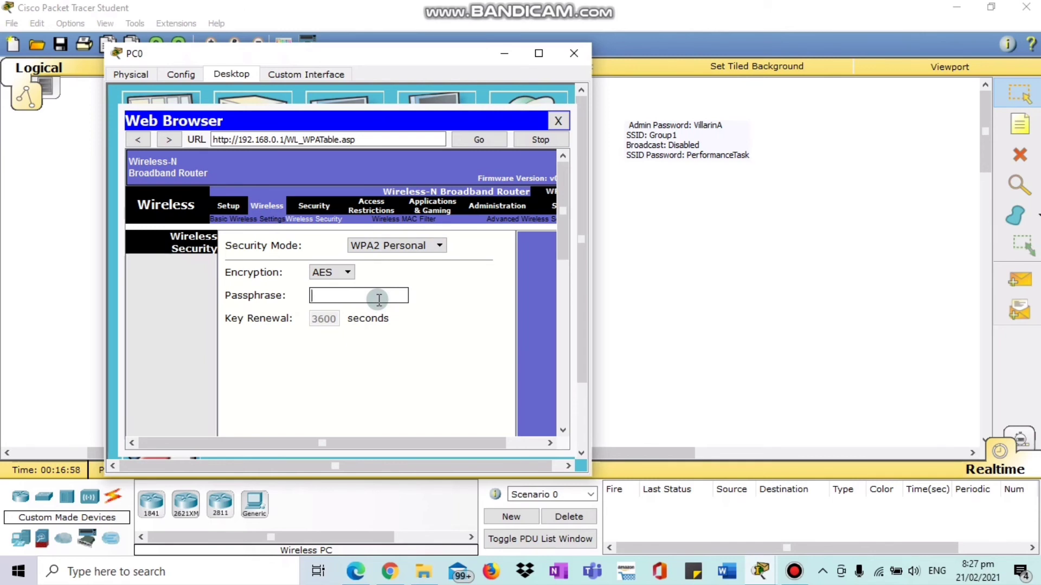
type("P")
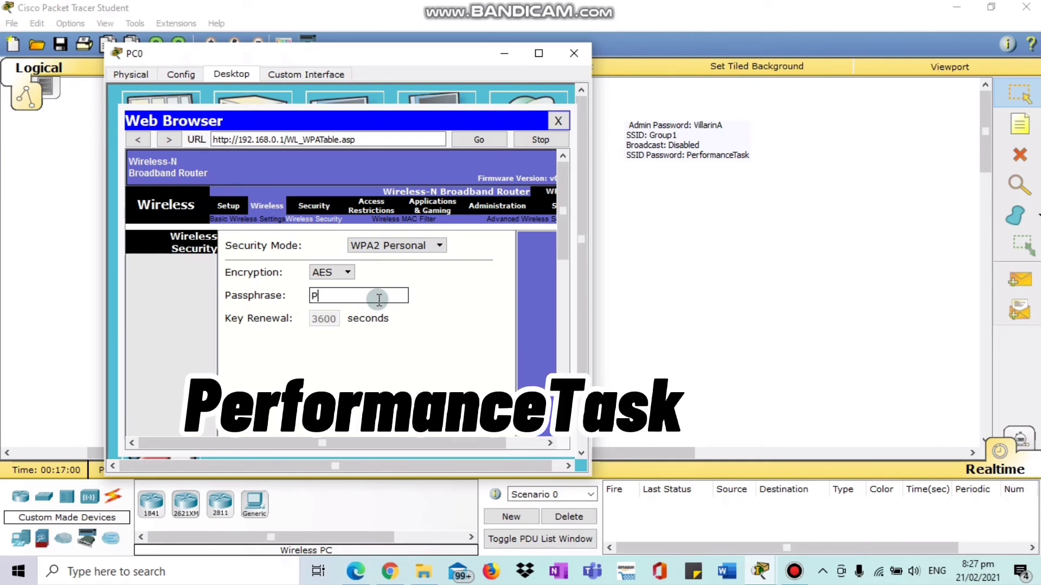
type("erformanceTask")
scroll(379, 326, "down", 5)
left_click(373, 427)
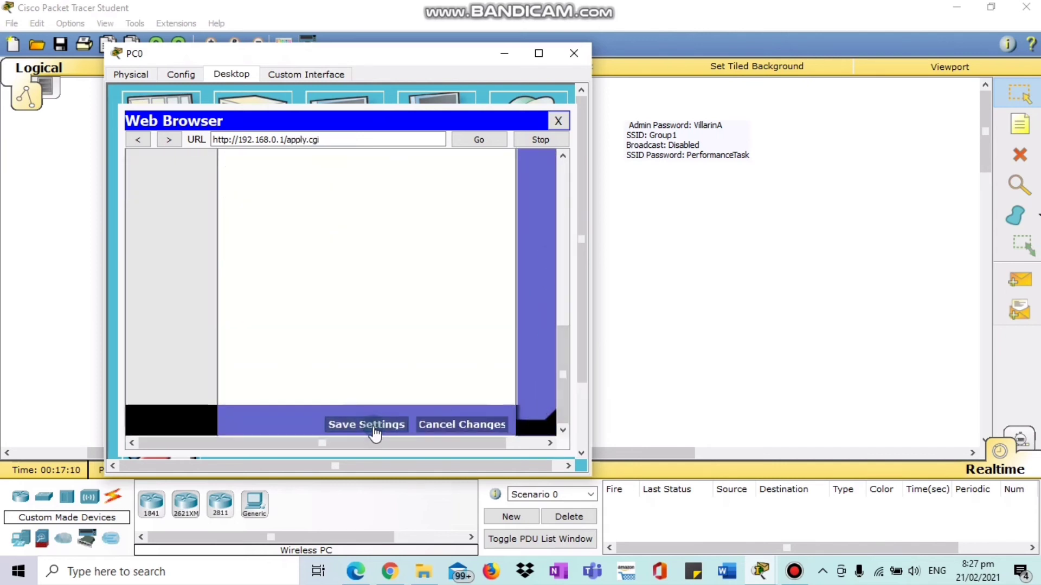
left_click_drag(449, 58, 240, 86)
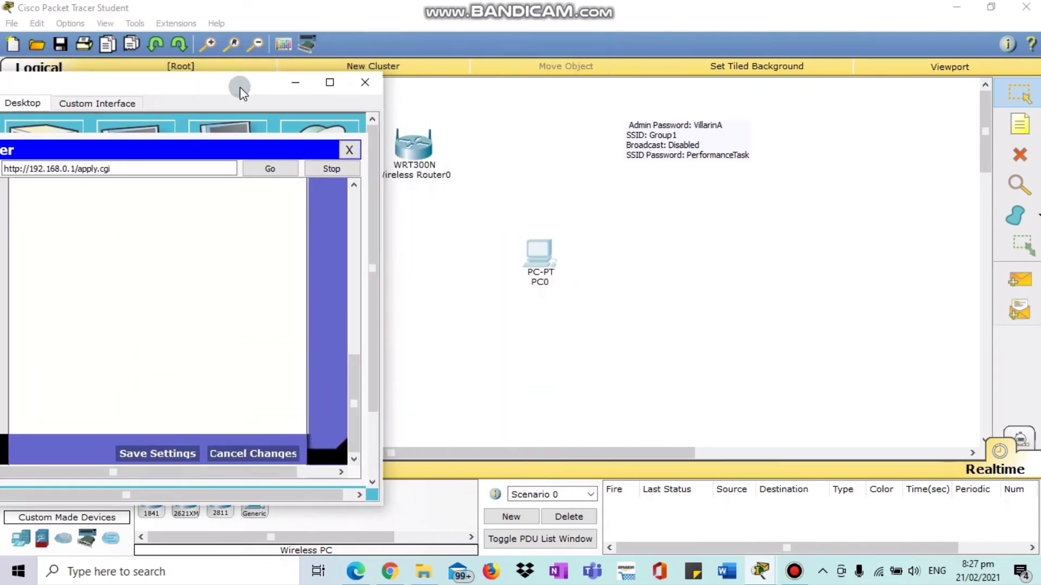
left_click(363, 84)
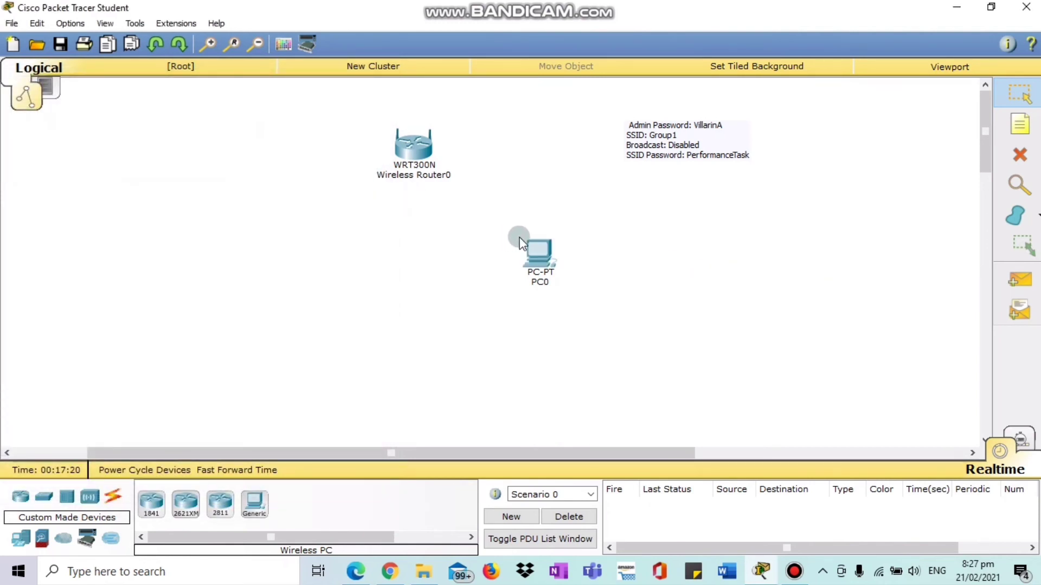
Edit PC0's Group1 wireless profile via Advanced Setup through to the security step.
left_click(539, 254)
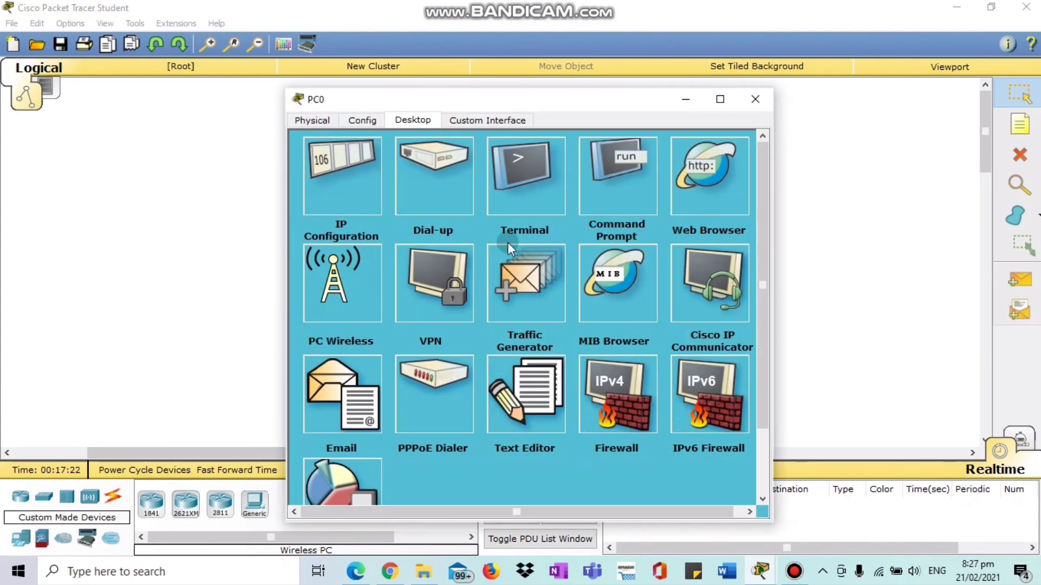
left_click(341, 296)
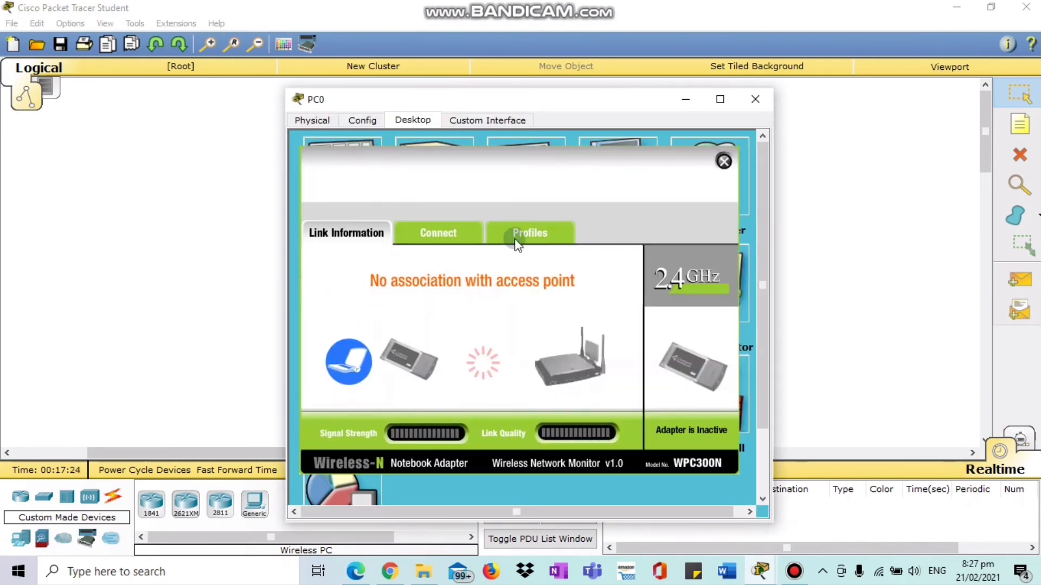
left_click(516, 239)
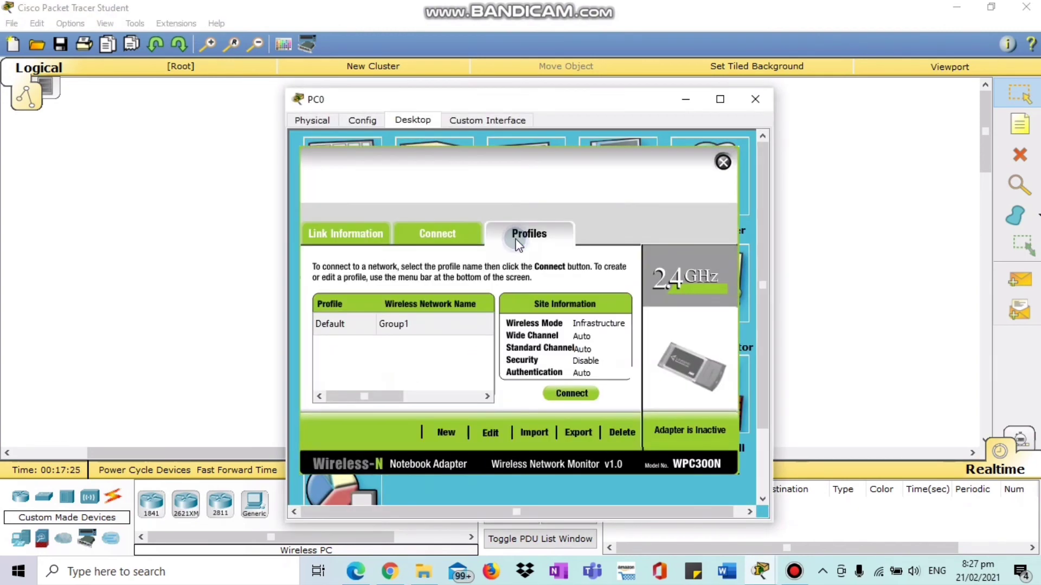
left_click(490, 432)
left_click(647, 433)
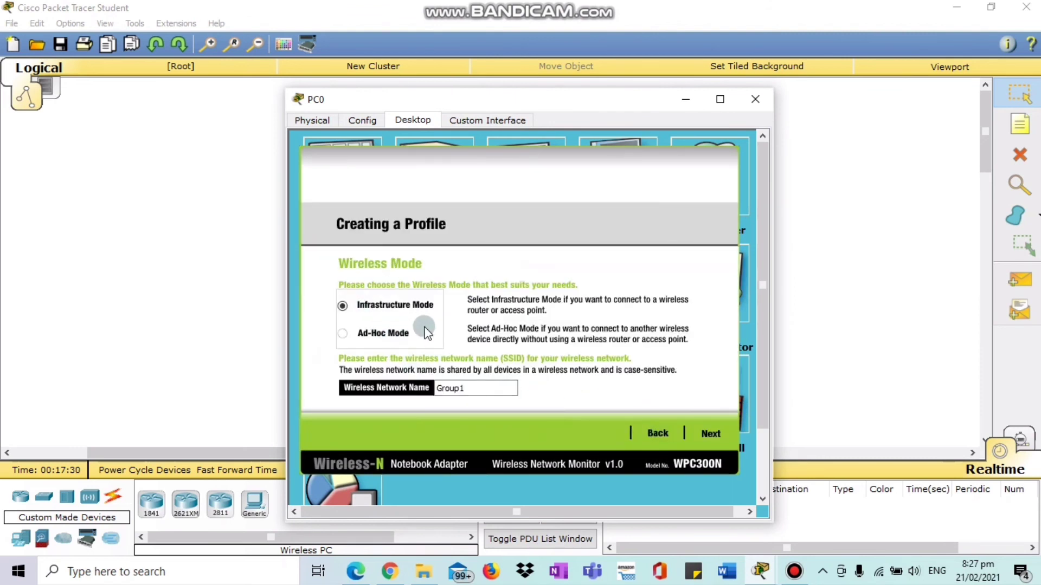
left_click(710, 435)
left_click(708, 433)
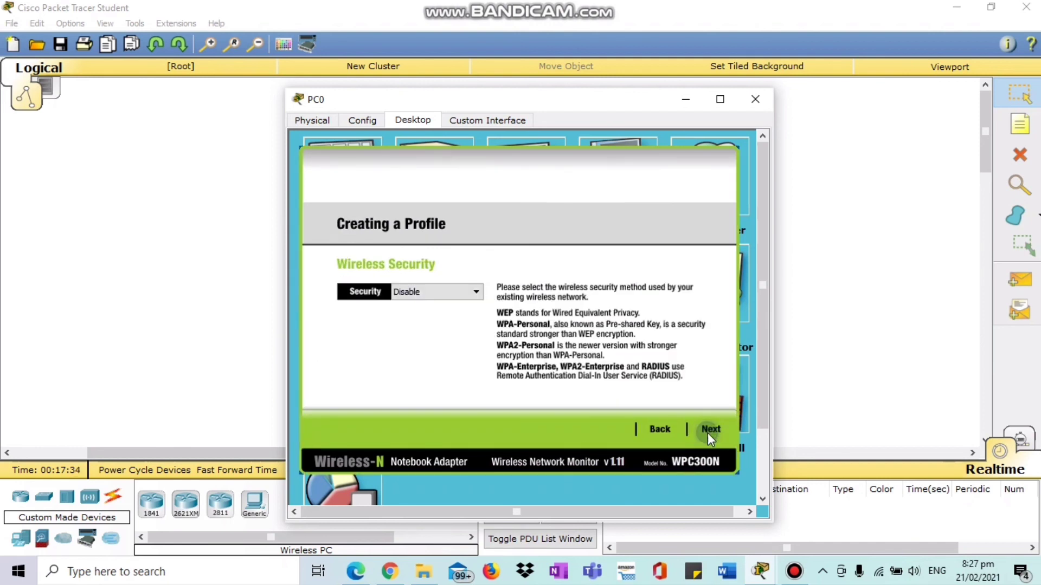
Choose WPA2-Personal with the matching pre-shared key, then save the profile and connect.
left_click(430, 293)
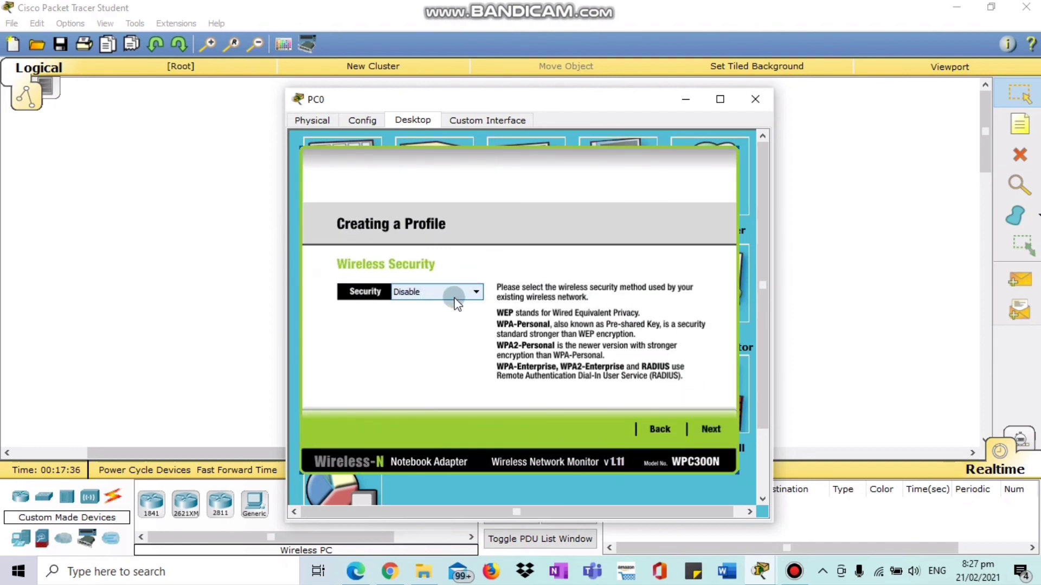
left_click(454, 297)
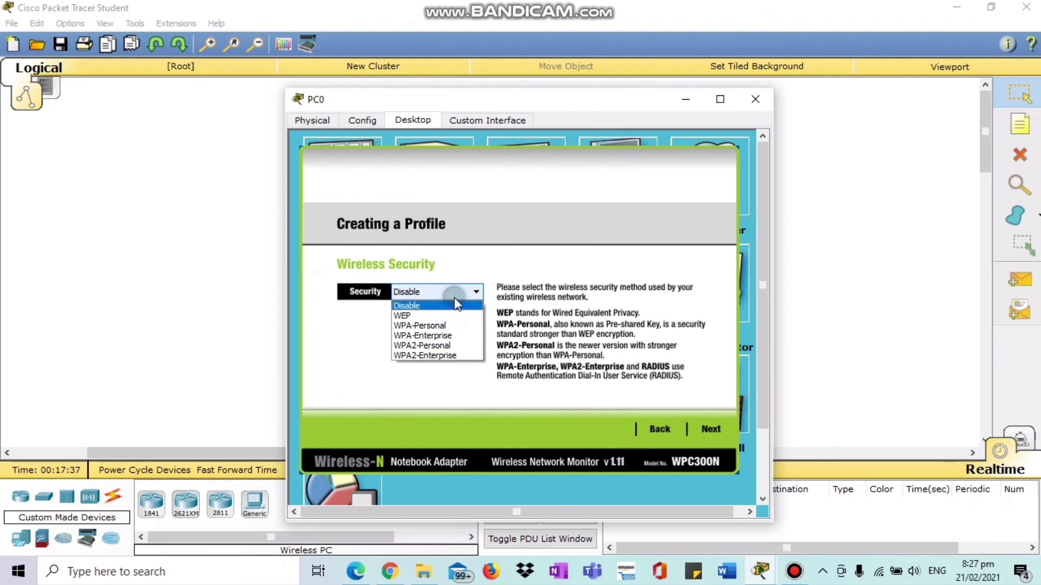
left_click(455, 347)
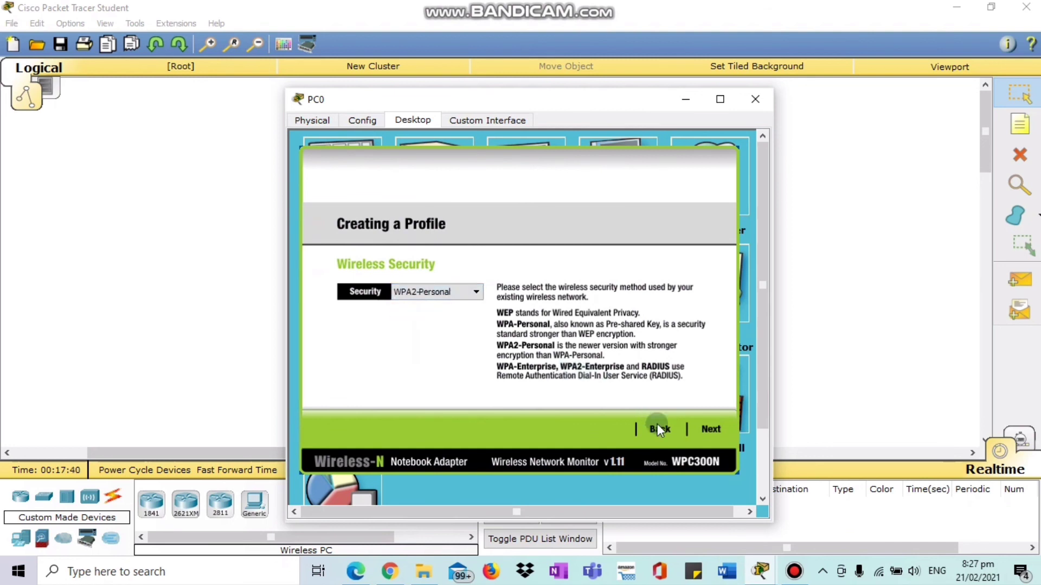
left_click(710, 430)
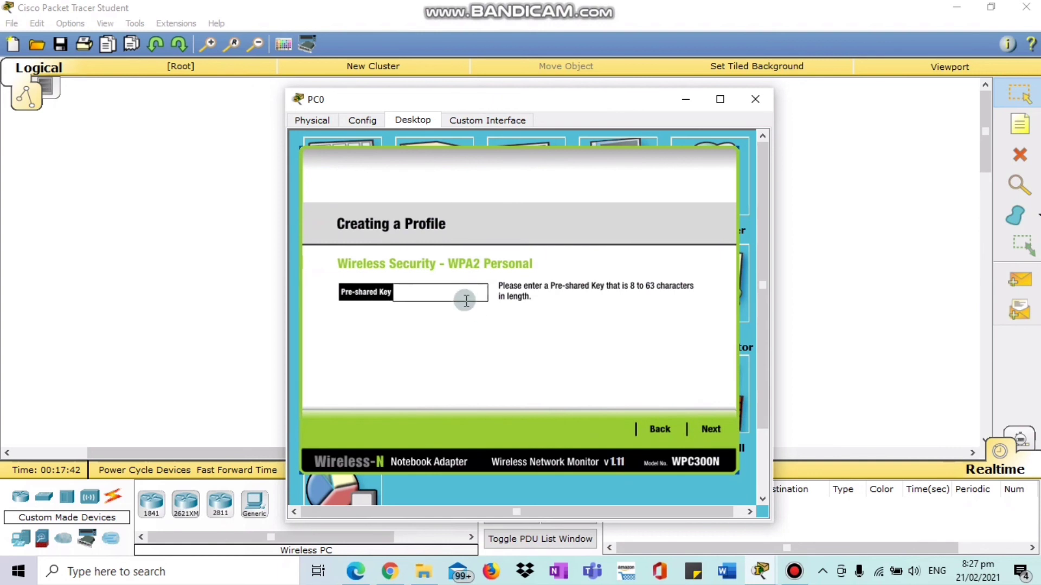
left_click_drag(620, 105, 454, 65)
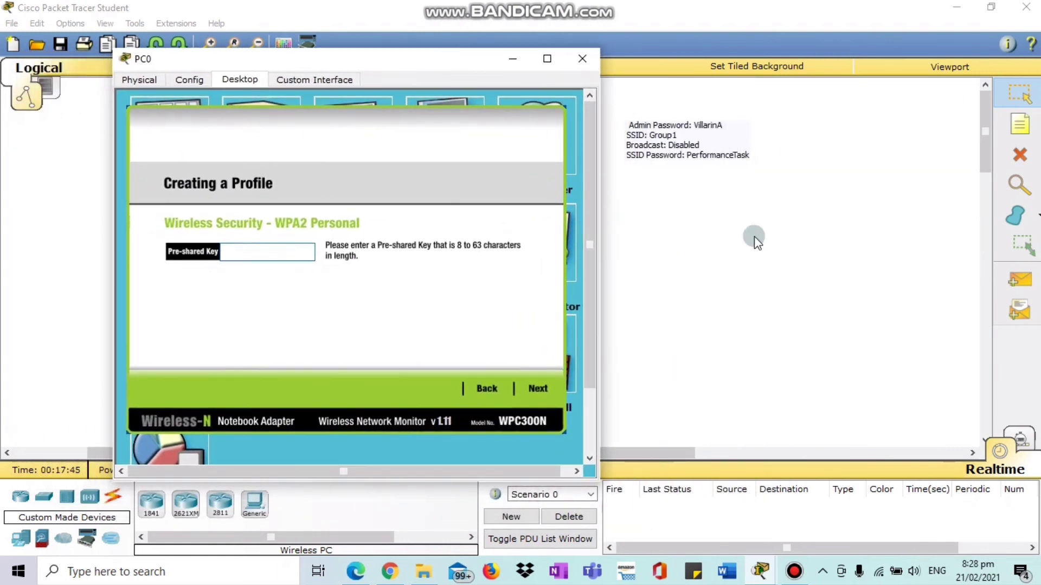
left_click(250, 253)
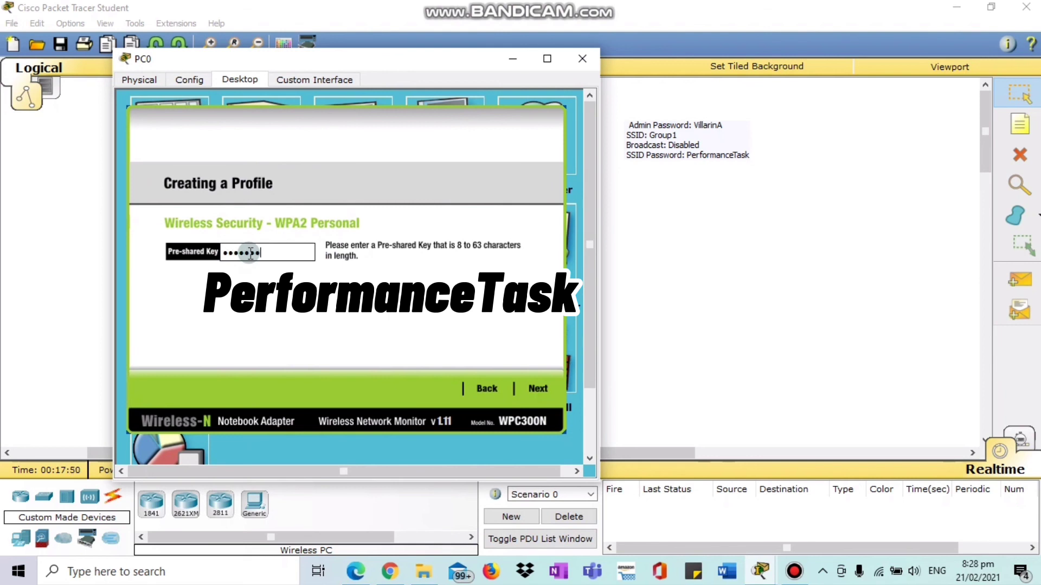
type("PerformanceTask")
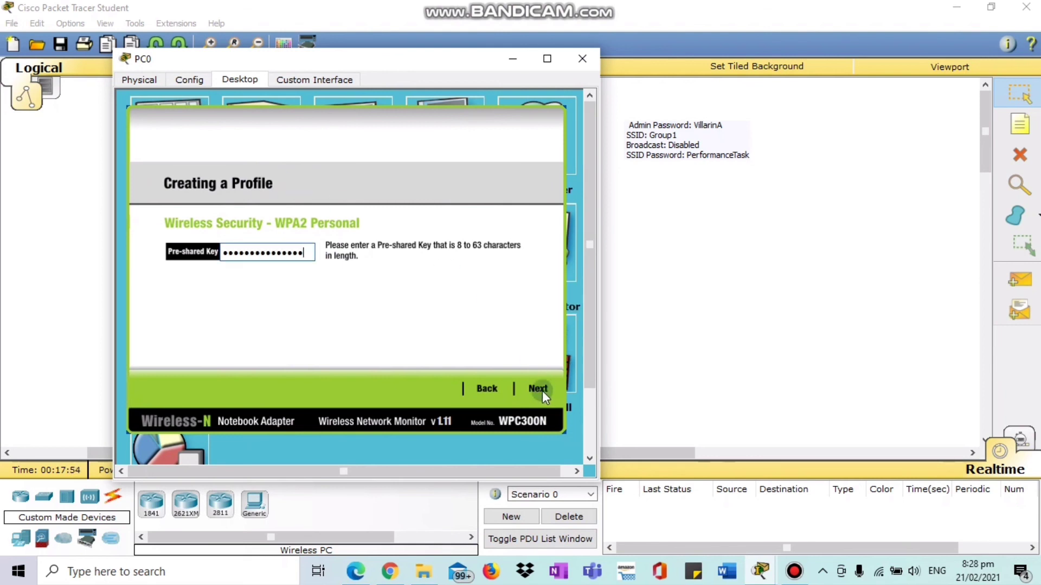
left_click(539, 389)
left_click(534, 393)
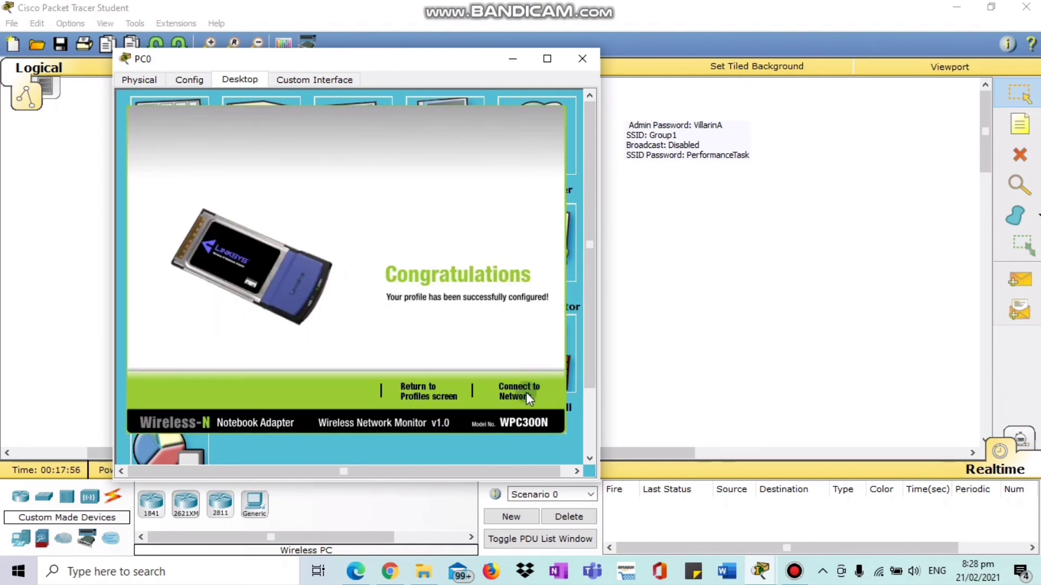
left_click(523, 391)
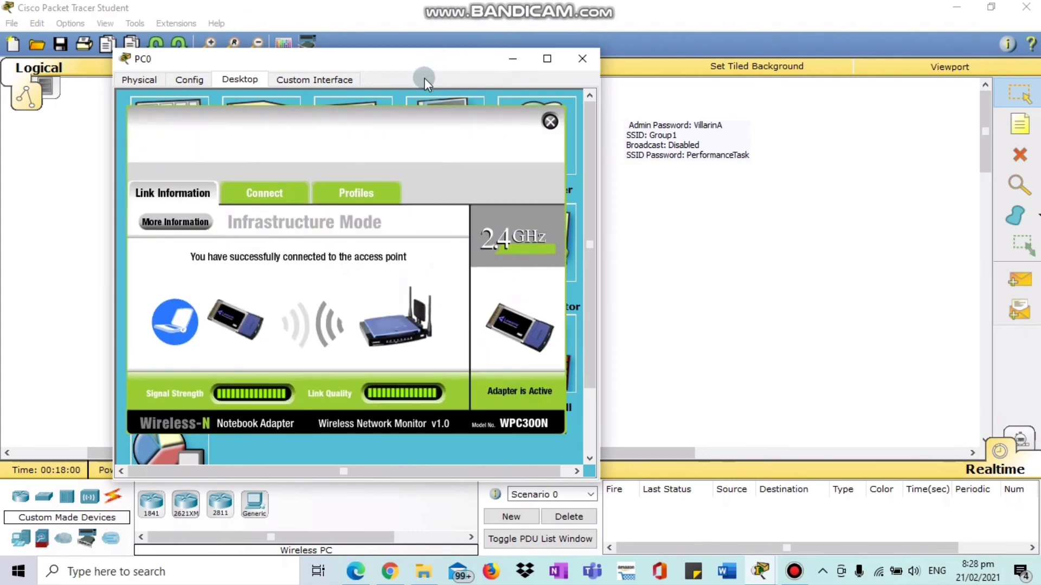
Close PC0's window to show its wireless link to the router.
left_click_drag(422, 62, 202, 70)
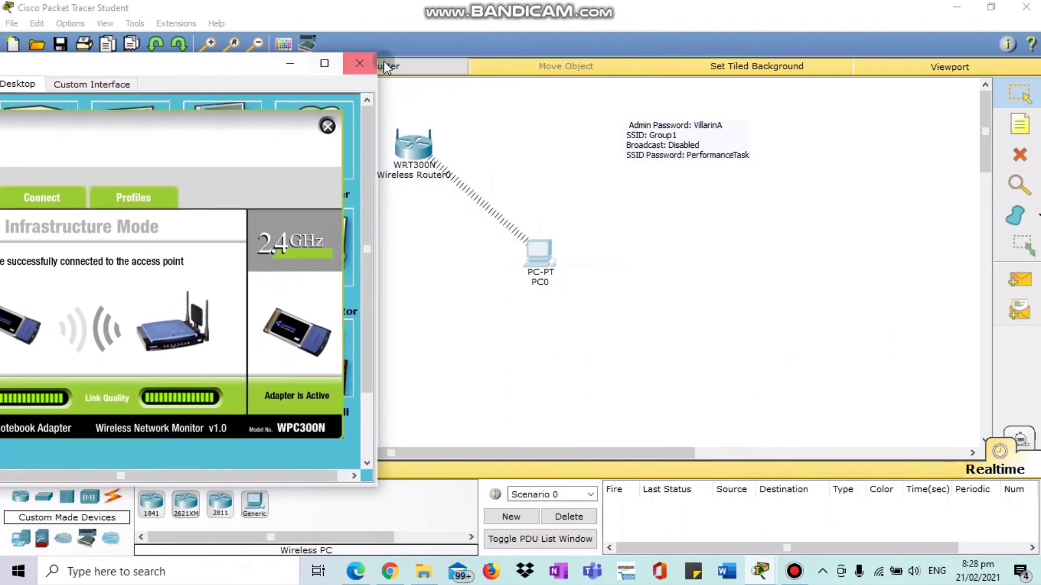
left_click(362, 61)
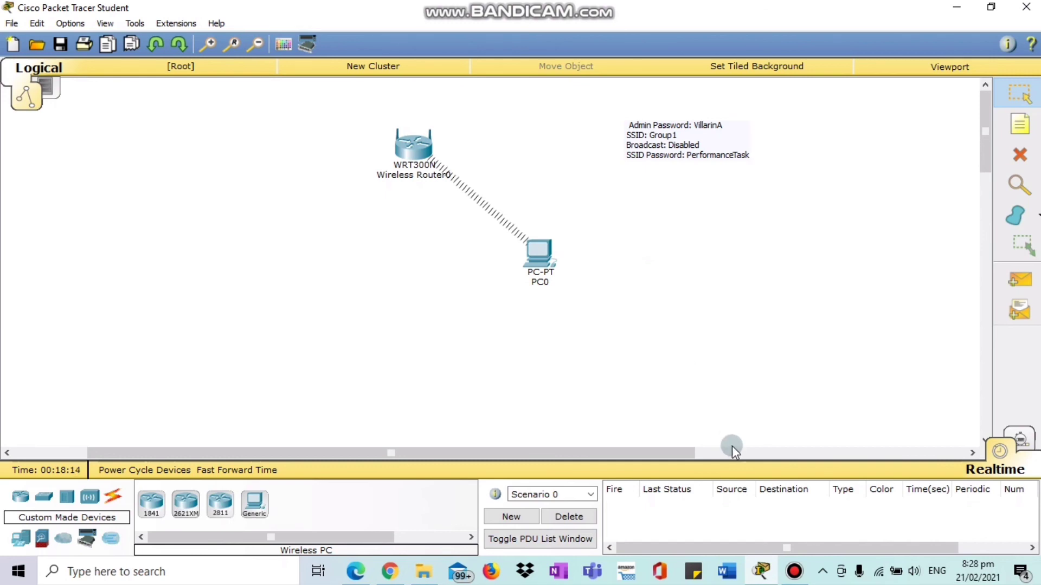
left_click(787, 583)
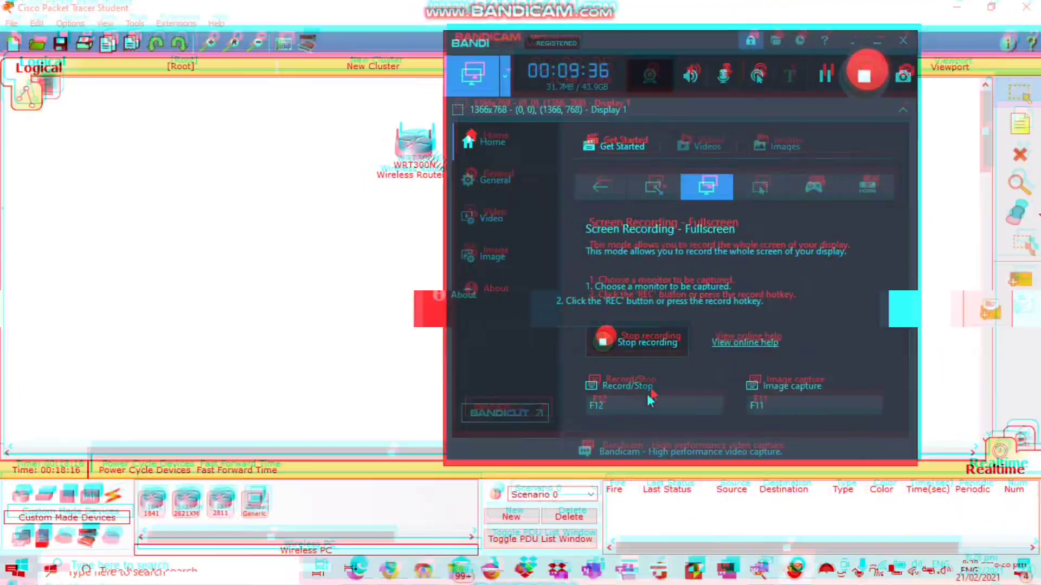